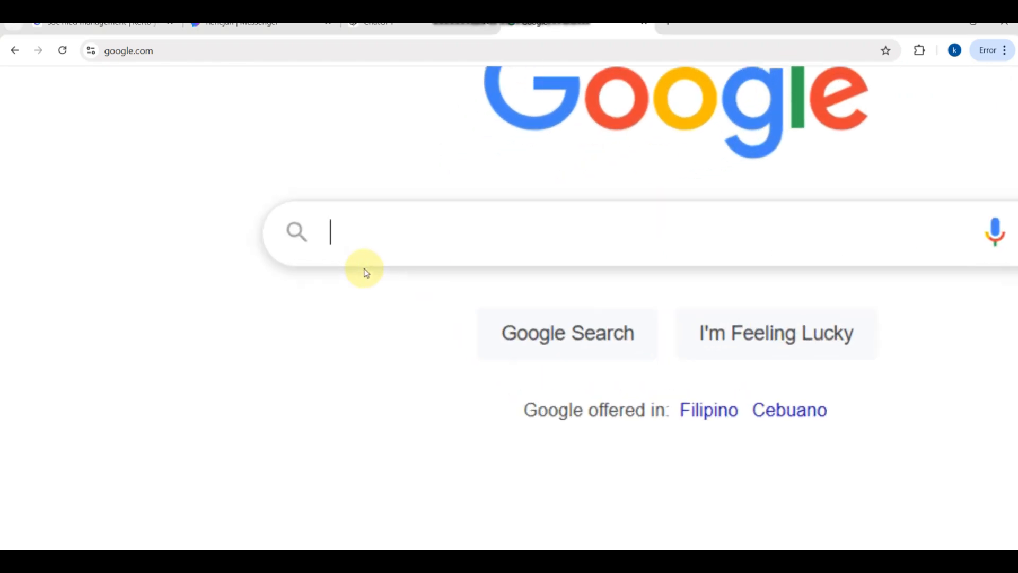
- Search Google for "click up"
{"action": "type", "text": "cli"}
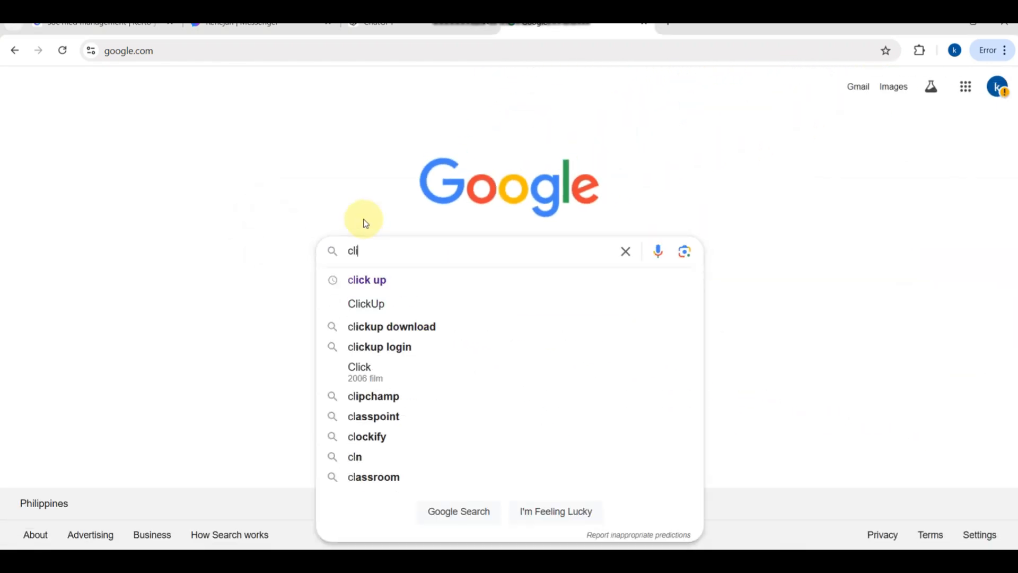
{"action": "type", "text": "ck up"}
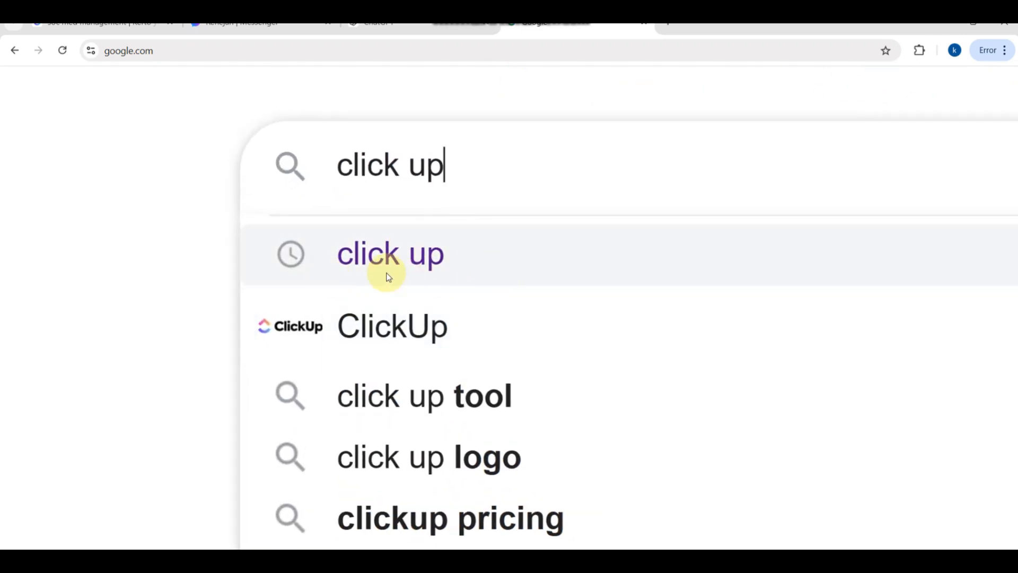
{"action": "left_click", "coordinate": [386, 275]}
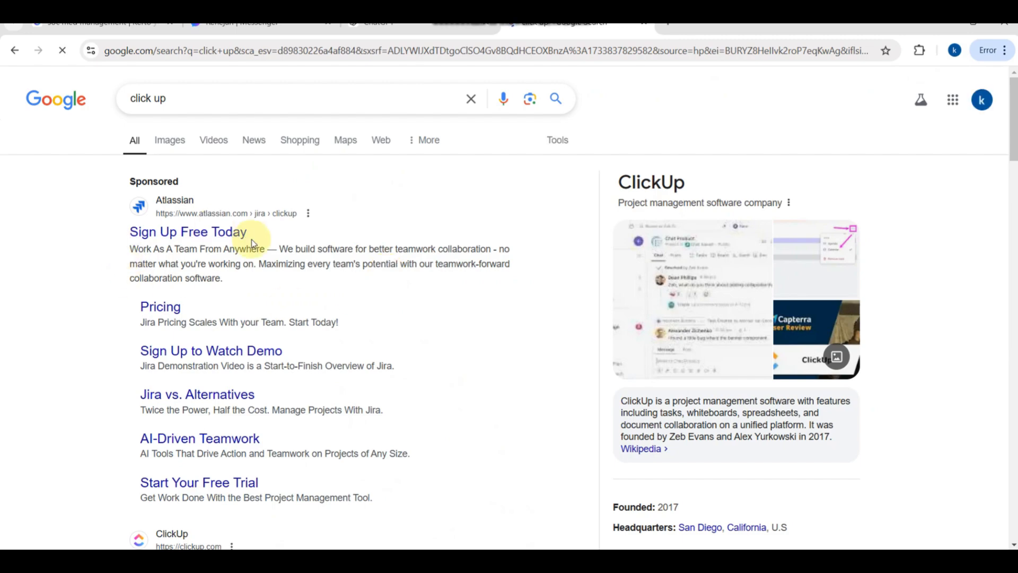
- Find the official clickup.com result, "ClickUp | The everything app for work", and open it
{"action": "scroll", "coordinate": [172, 266], "scroll_direction": "up", "scroll_amount": 3}
{"action": "scroll", "coordinate": [173, 265], "scroll_direction": "down", "scroll_amount": 7}
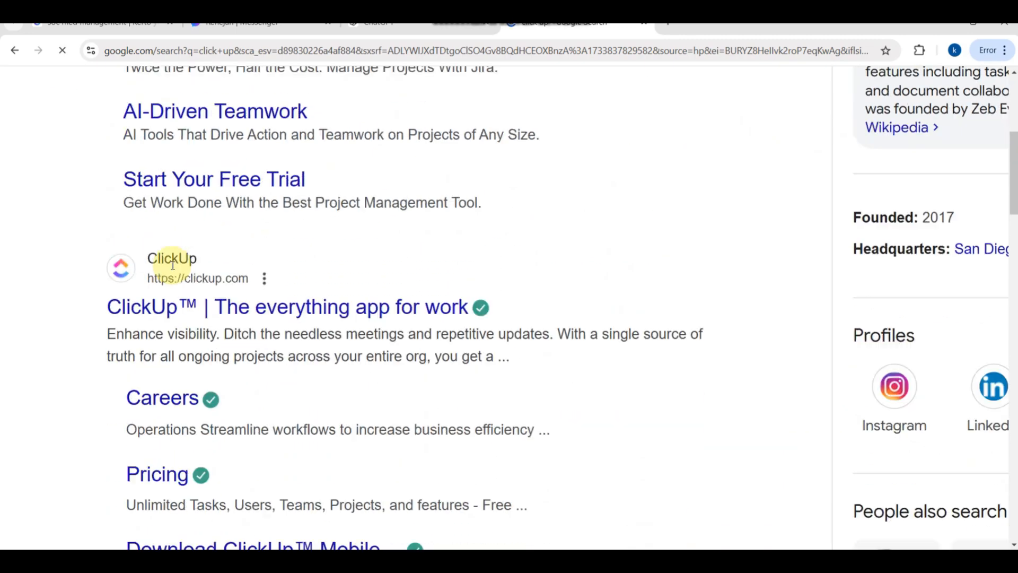
{"action": "scroll", "coordinate": [207, 344], "scroll_direction": "down", "scroll_amount": 2}
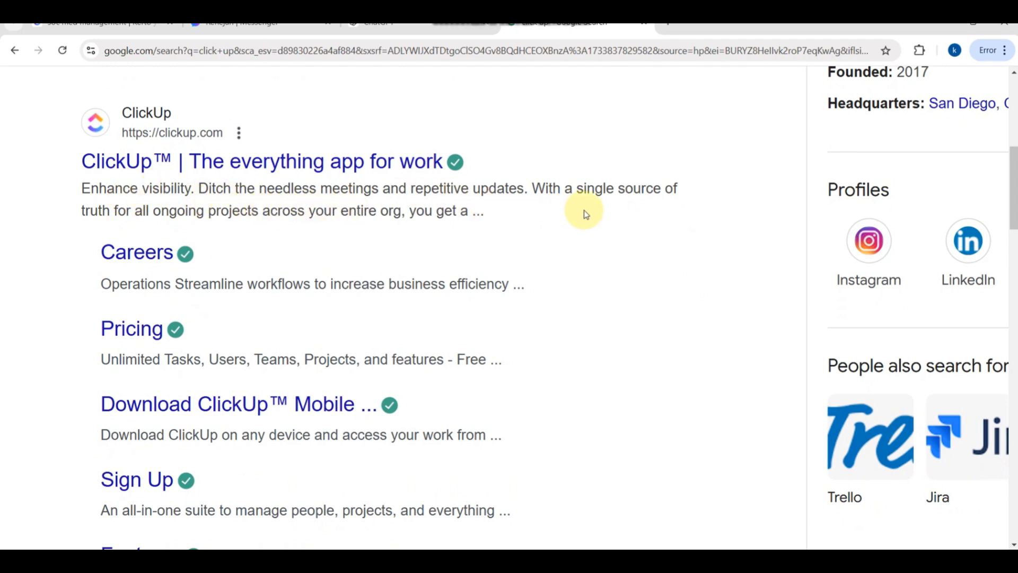
{"action": "left_click", "coordinate": [169, 26]}
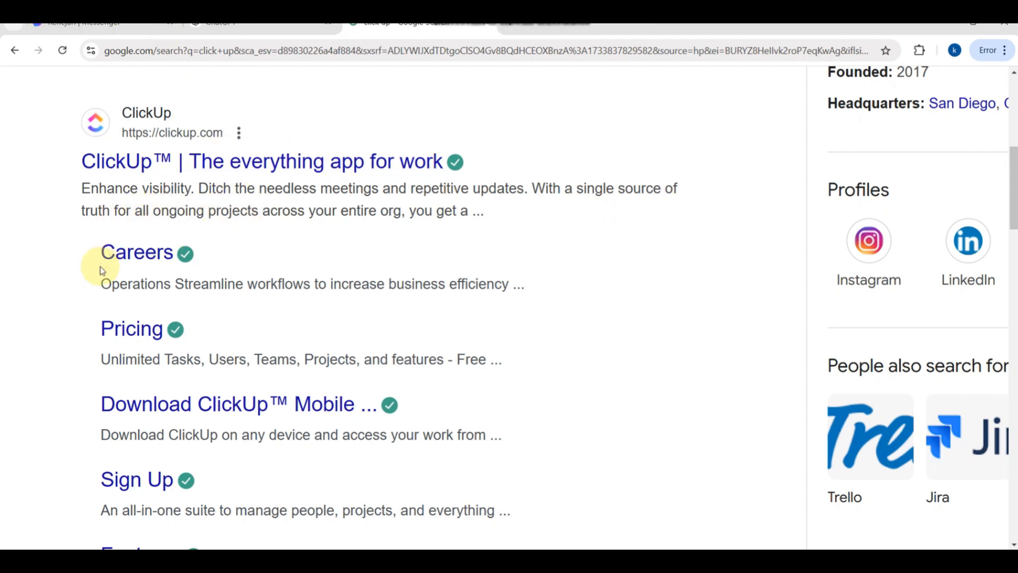
{"action": "left_click", "coordinate": [295, 166]}
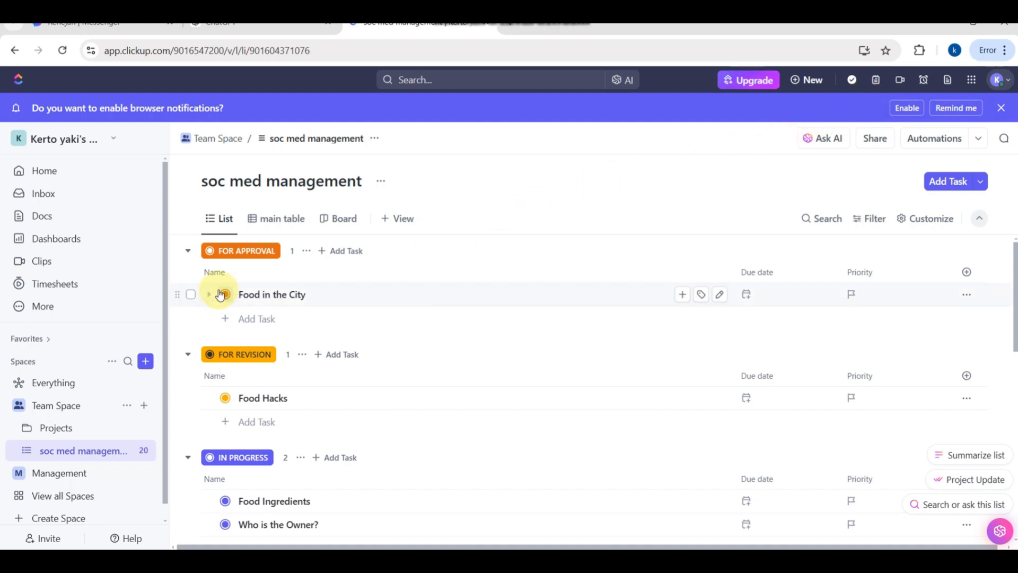
- Look over the workspace's spaces and the soc med management list under Team Space
{"action": "scroll", "coordinate": [67, 419], "scroll_direction": "down", "scroll_amount": 1}
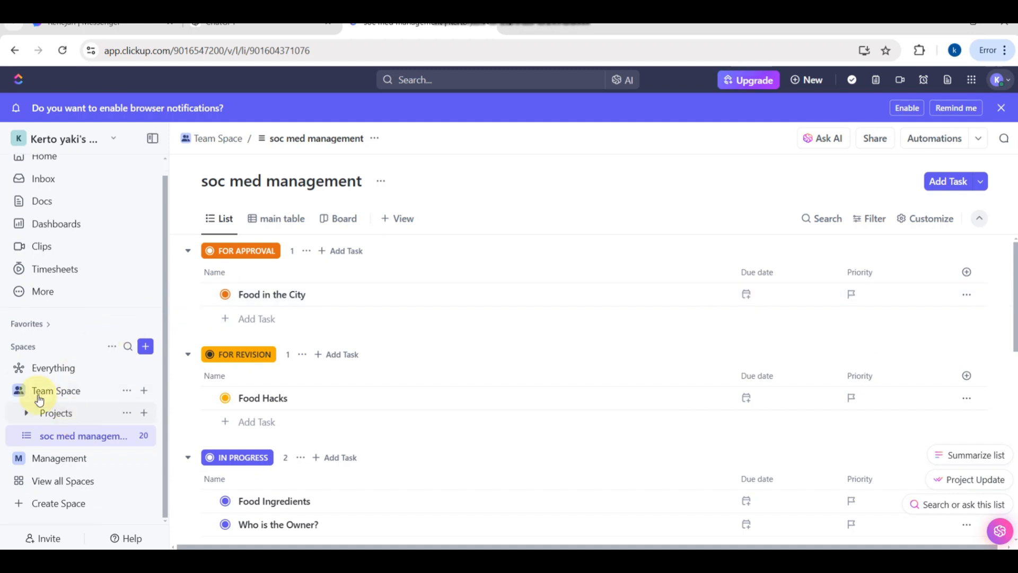
{"action": "scroll", "coordinate": [30, 386], "scroll_direction": "up", "scroll_amount": 5}
{"action": "scroll", "coordinate": [30, 386], "scroll_direction": "down", "scroll_amount": 2}
{"action": "scroll", "coordinate": [31, 388], "scroll_direction": "down", "scroll_amount": 1}
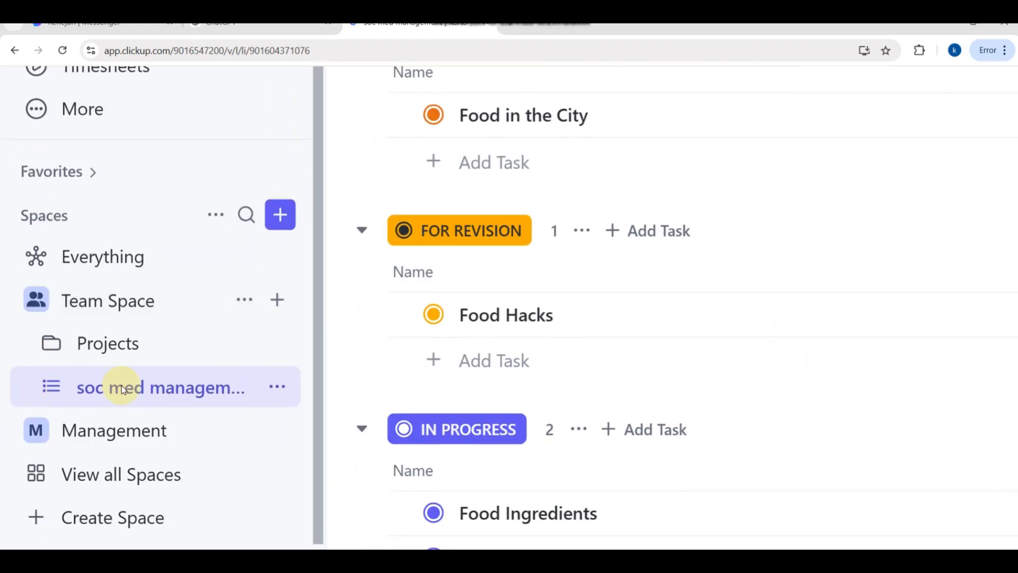
{"action": "scroll", "coordinate": [552, 331], "scroll_direction": "up", "scroll_amount": 6}
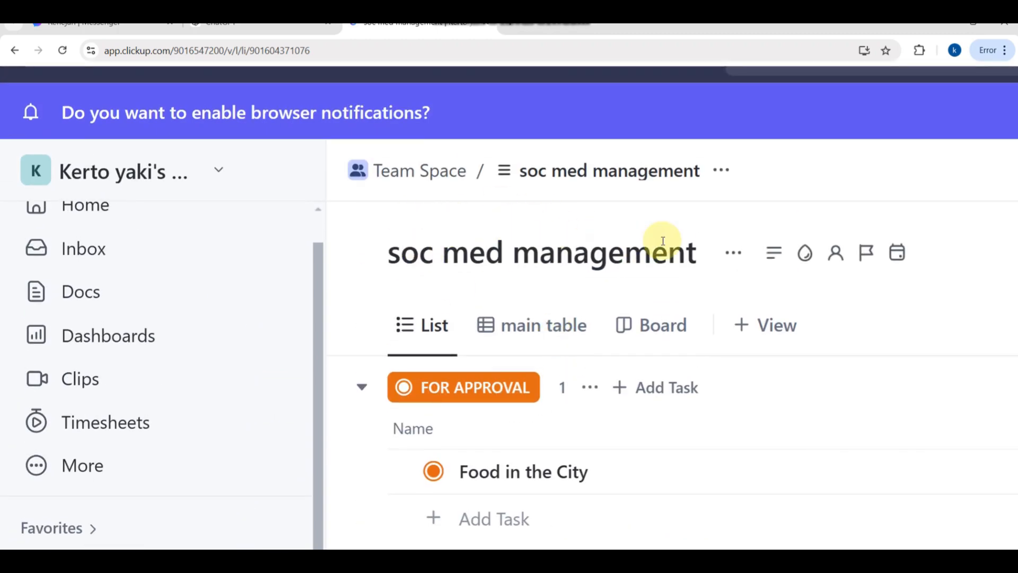
{"action": "scroll", "coordinate": [663, 241], "scroll_direction": "up", "scroll_amount": 1}
{"action": "key", "text": "ctrl+0"}
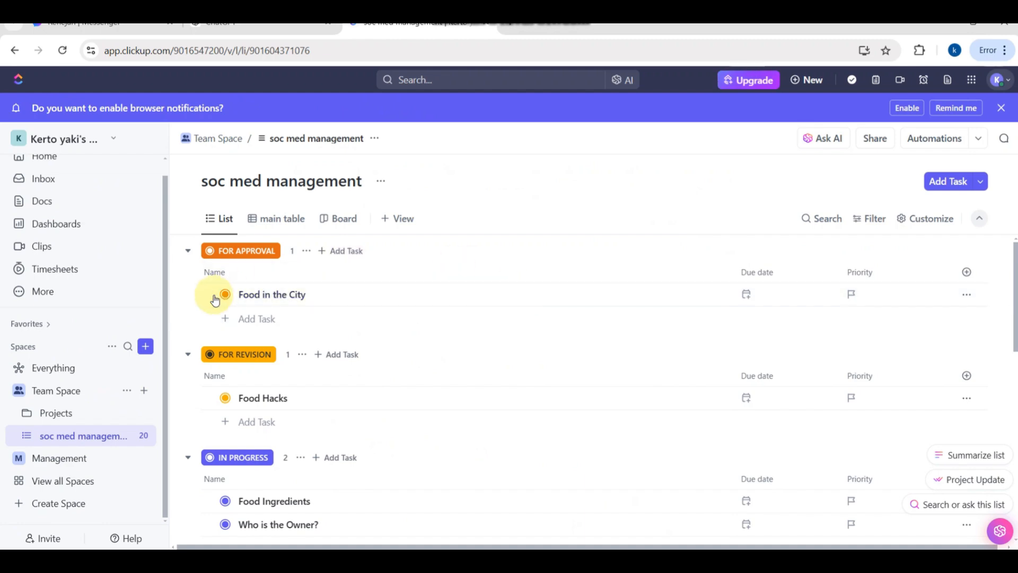
- Start creating a new space and enter Marketing Agency as its name
{"action": "left_click", "coordinate": [146, 347]}
{"action": "left_click", "coordinate": [149, 352]}
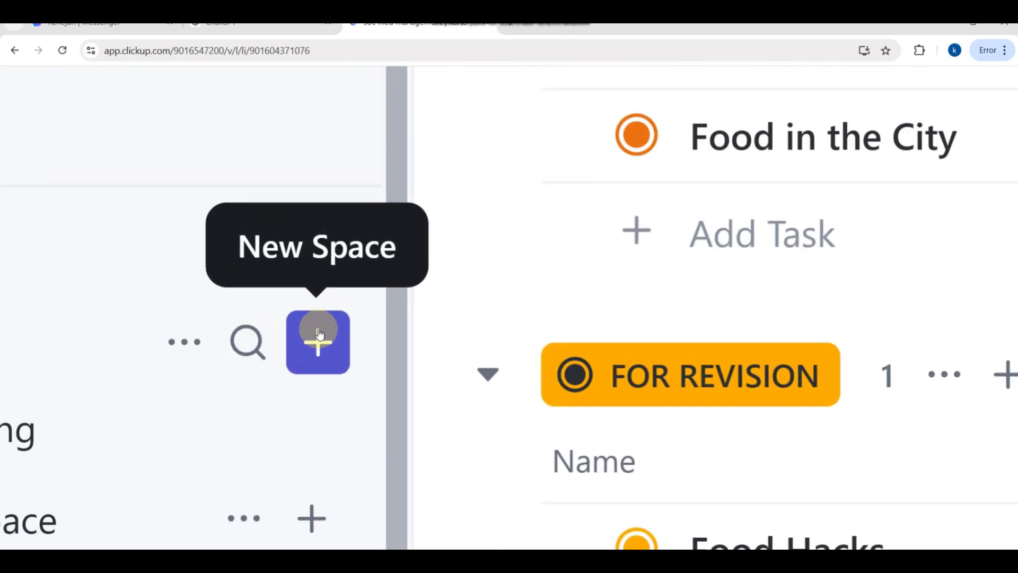
{"action": "left_click", "coordinate": [318, 344]}
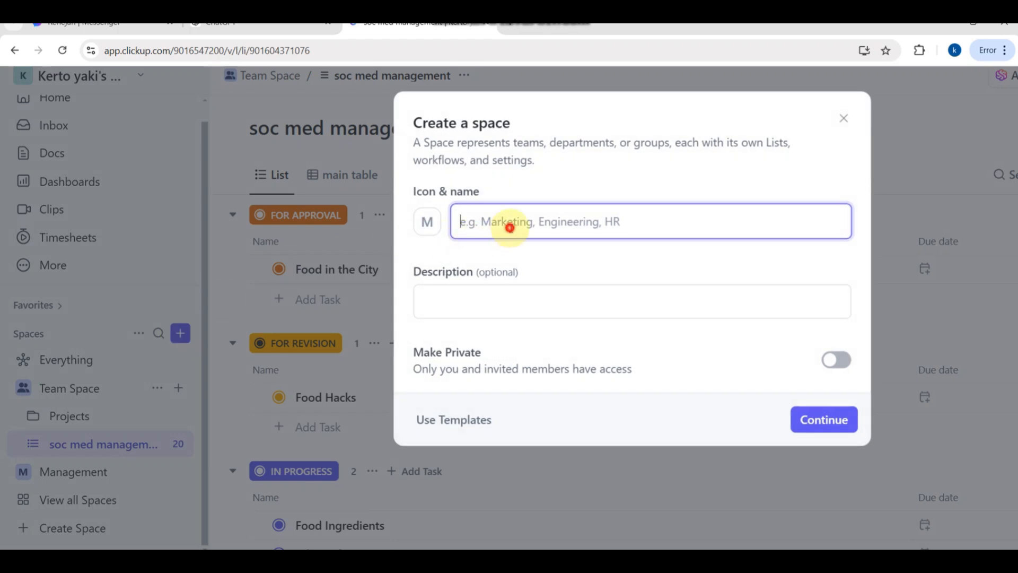
{"action": "left_click", "coordinate": [509, 228]}
{"action": "type", "text": "MA"}
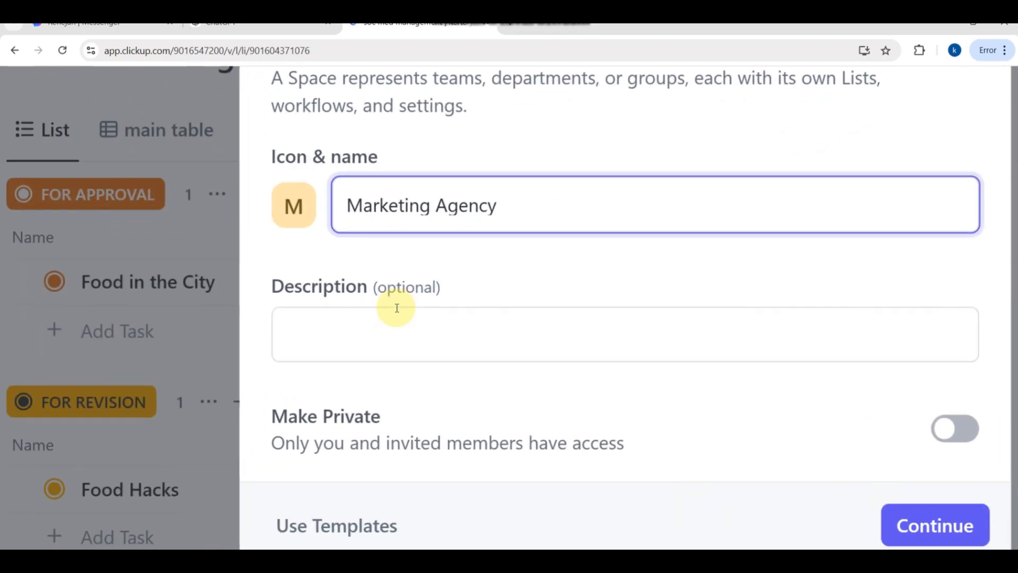
- Paste the prepared marketing agency text as the space description, and switch Make Private on and back off
{"action": "left_click", "coordinate": [337, 330]}
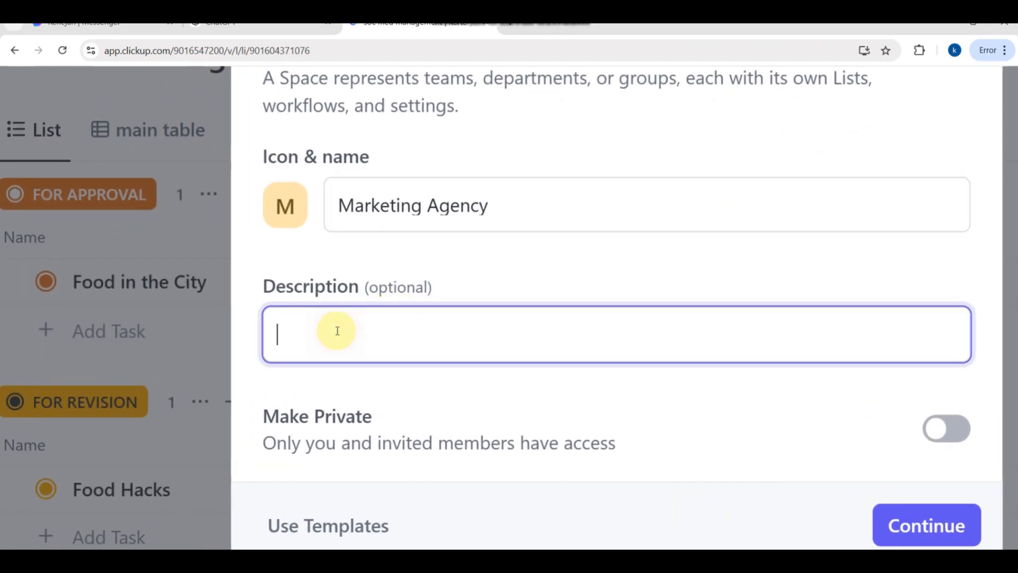
{"action": "key", "text": "ctrl+v"}
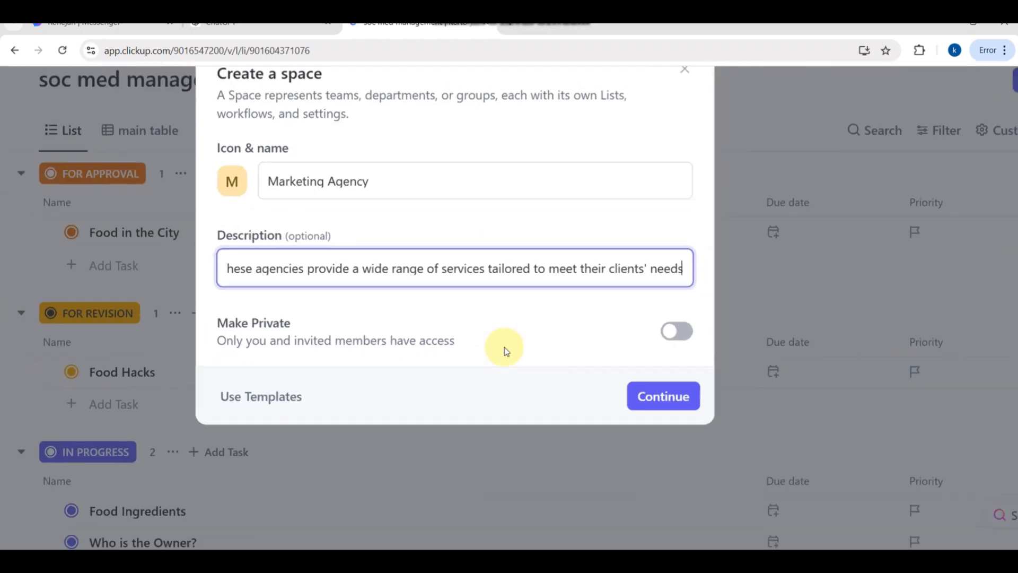
{"action": "left_click", "coordinate": [660, 334]}
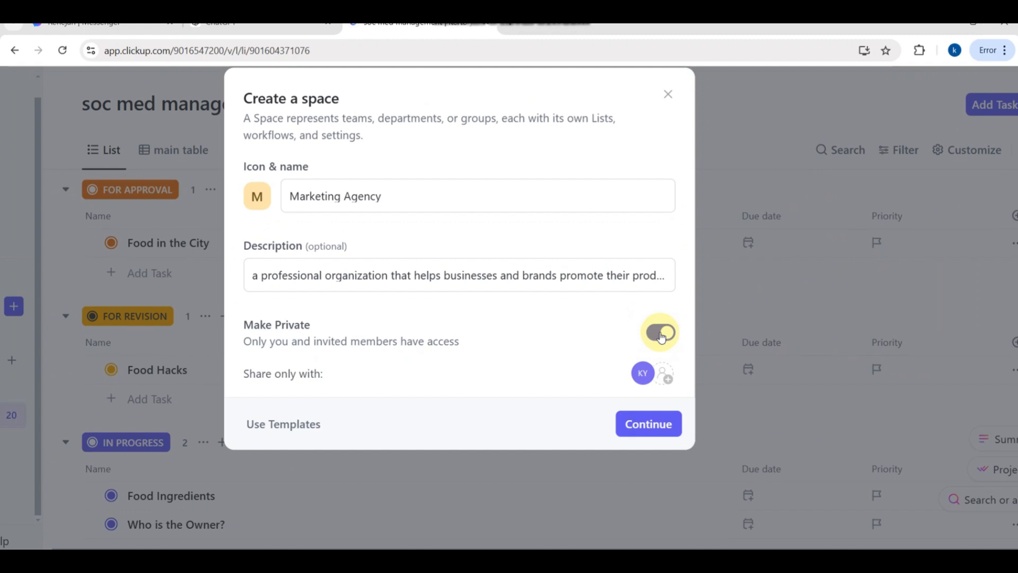
{"action": "left_click", "coordinate": [661, 334]}
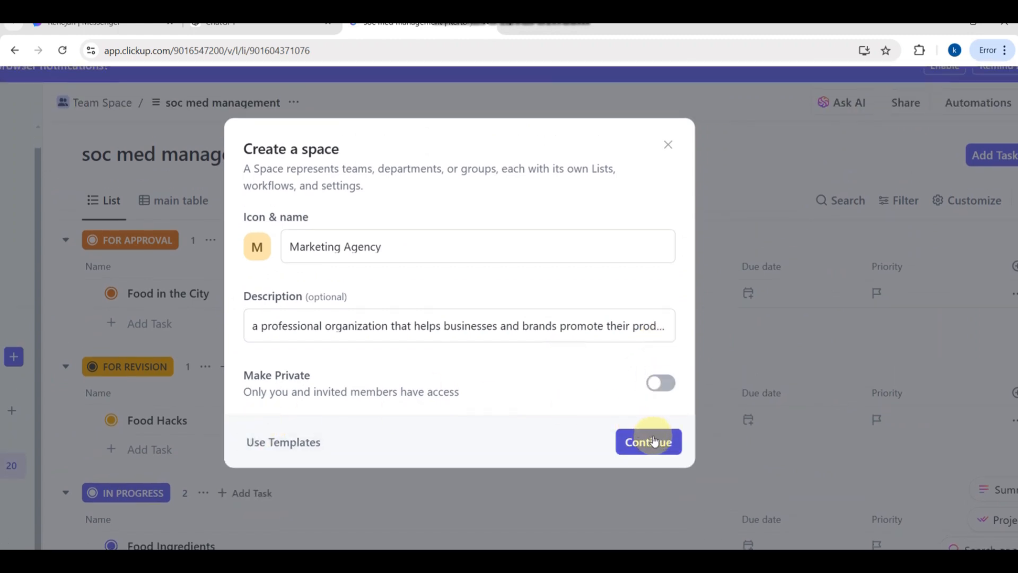
- Search the space templates for "marketing agency" and close the Template Center without applying one
{"action": "left_click", "coordinate": [270, 442]}
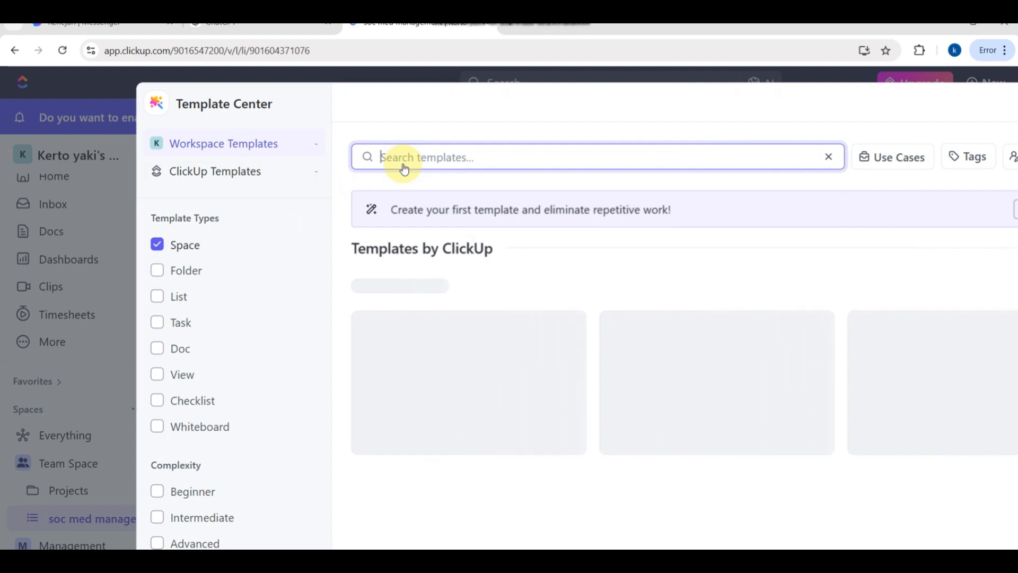
{"action": "type", "text": "mar"}
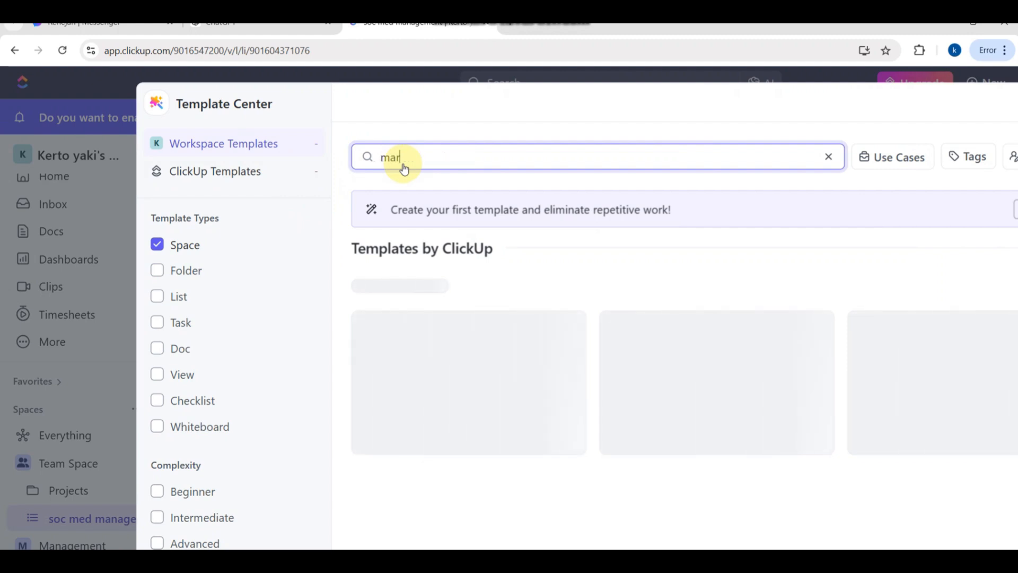
{"action": "type", "text": "ketingagend"}
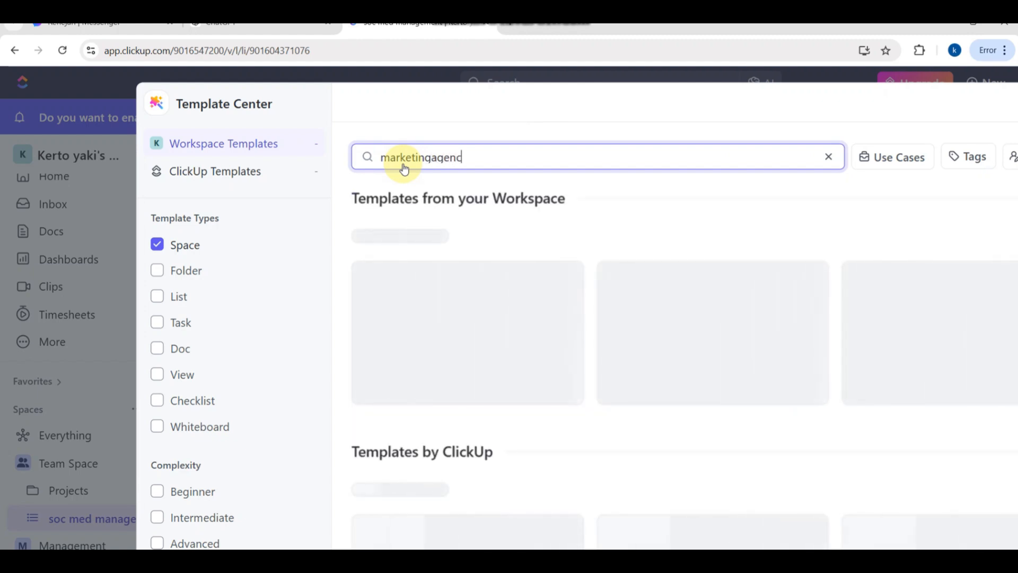
{"action": "key", "text": "BackSpace"}
{"action": "type", "text": "cy"}
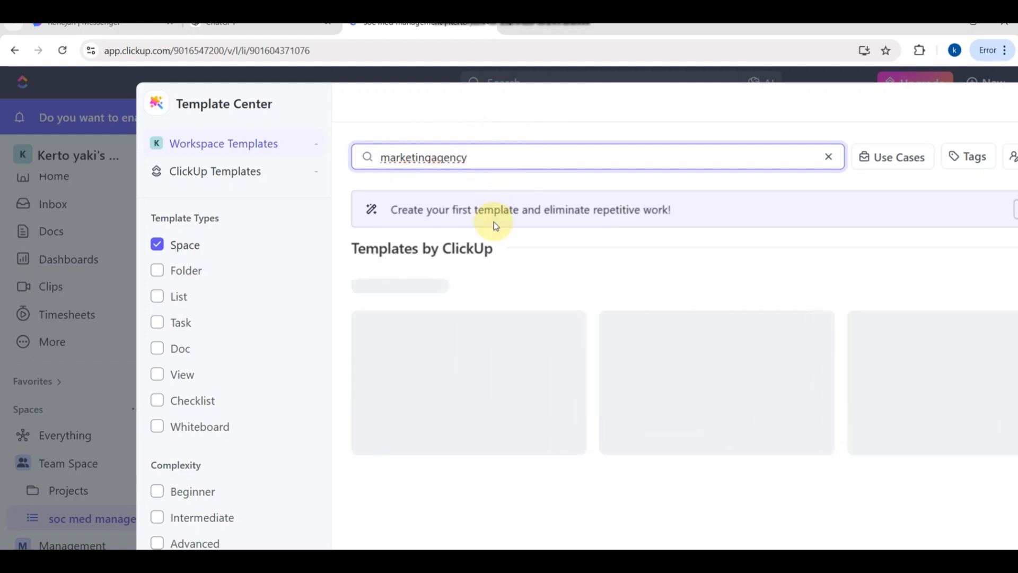
{"action": "scroll", "coordinate": [518, 288], "scroll_direction": "down", "scroll_amount": 2}
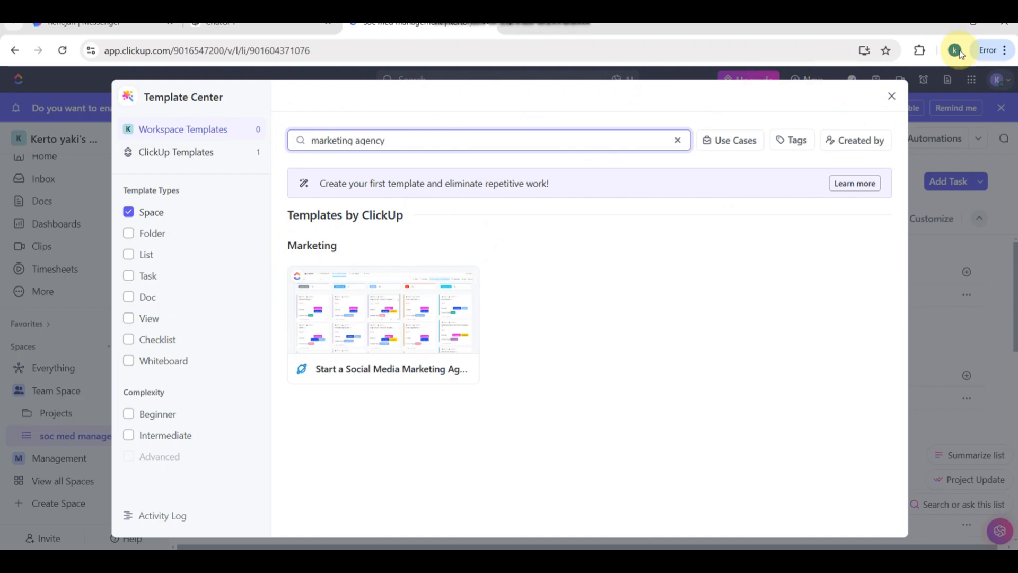
{"action": "left_click", "coordinate": [891, 95]}
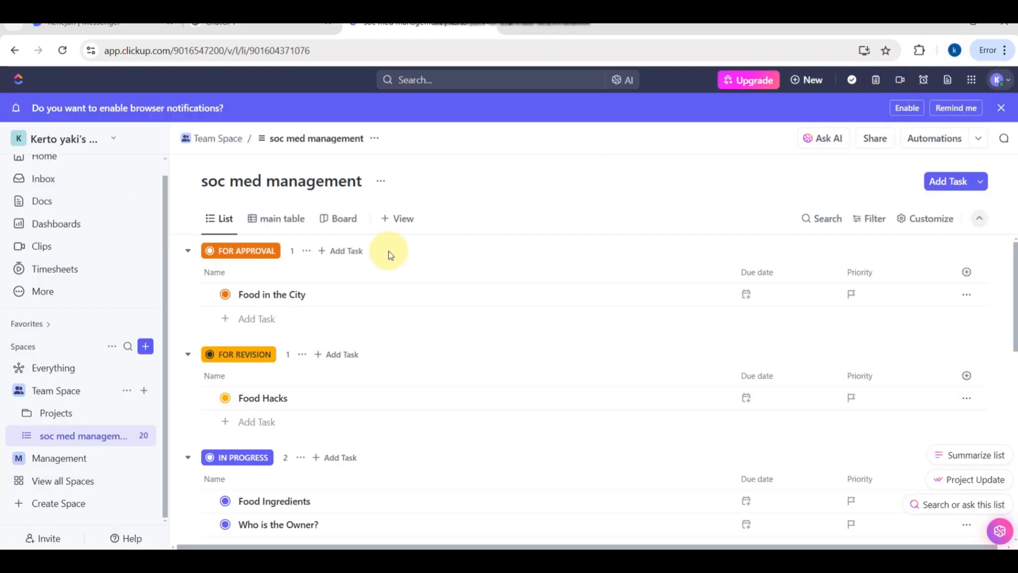
- Set up a new non-private space named Marketing Agency with the pasted agency description, and proceed to its workflow definition
{"action": "left_click", "coordinate": [145, 351]}
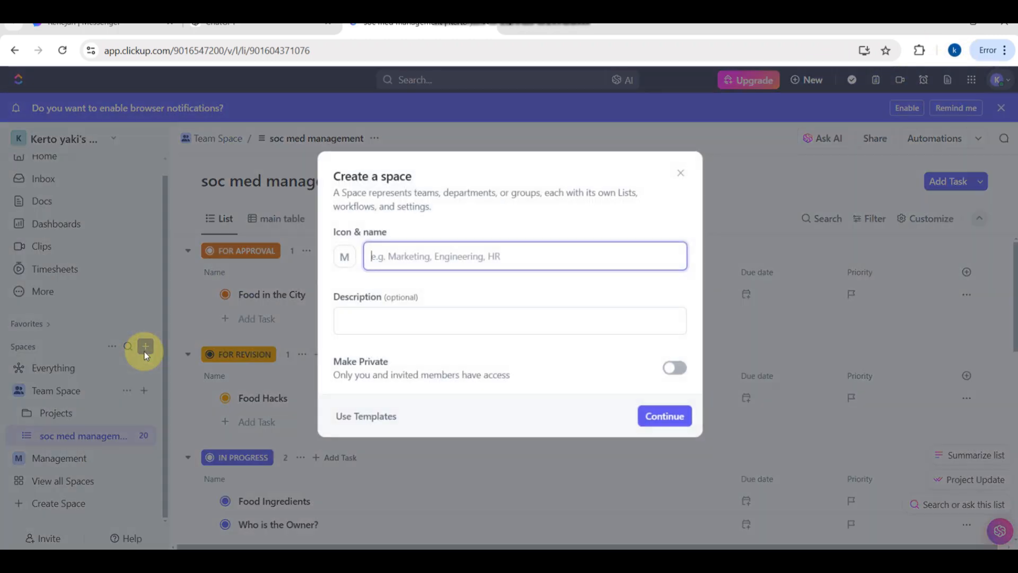
{"action": "type", "text": "Marketing Agency"}
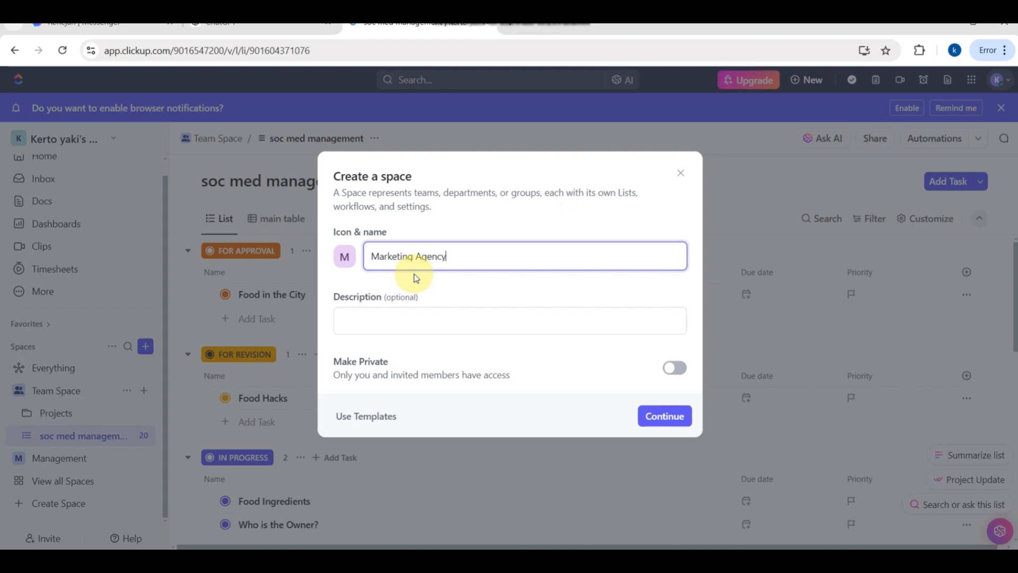
{"action": "left_click", "coordinate": [370, 322]}
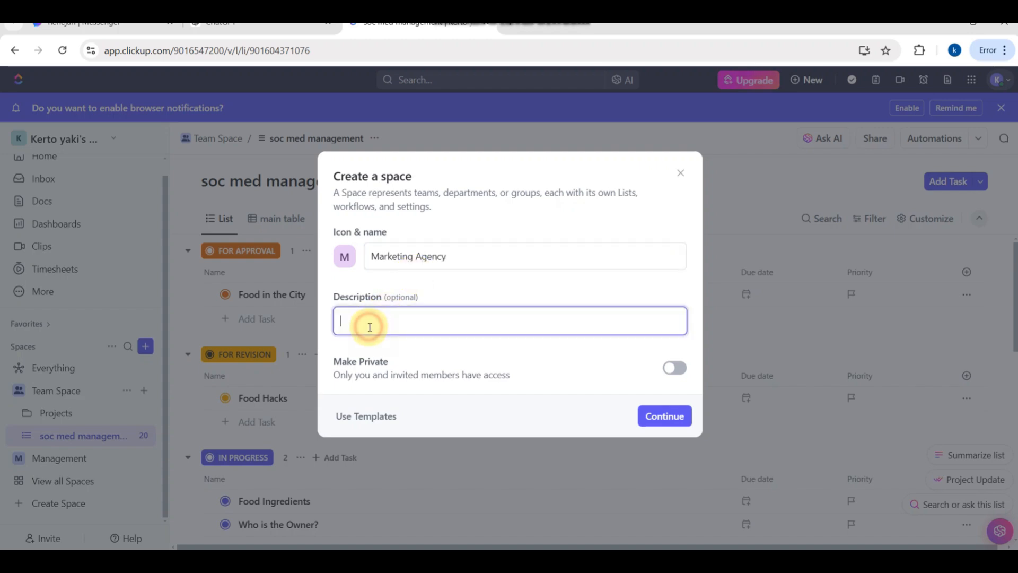
{"action": "key", "text": "ctrl+v"}
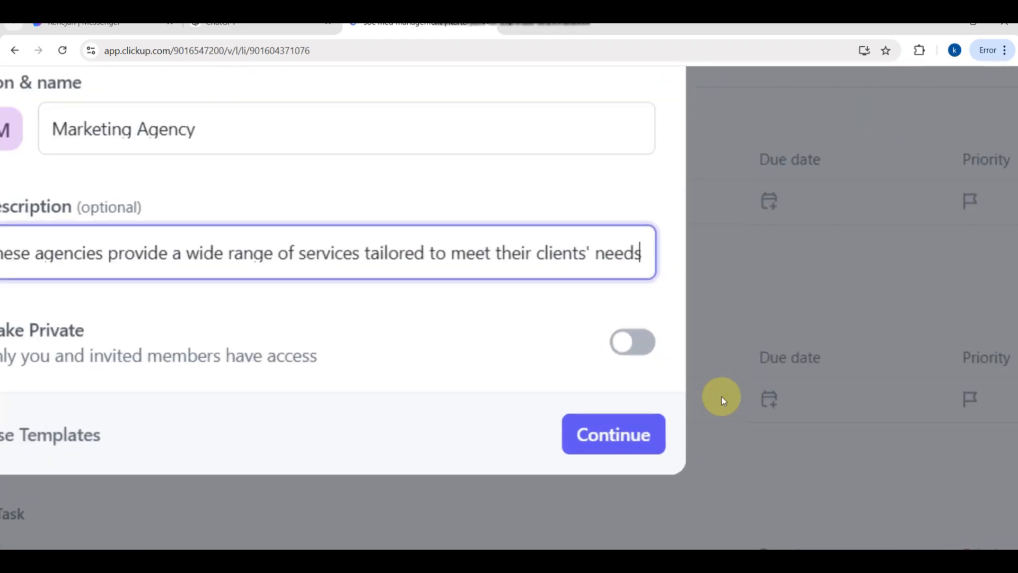
{"action": "left_click", "coordinate": [610, 463]}
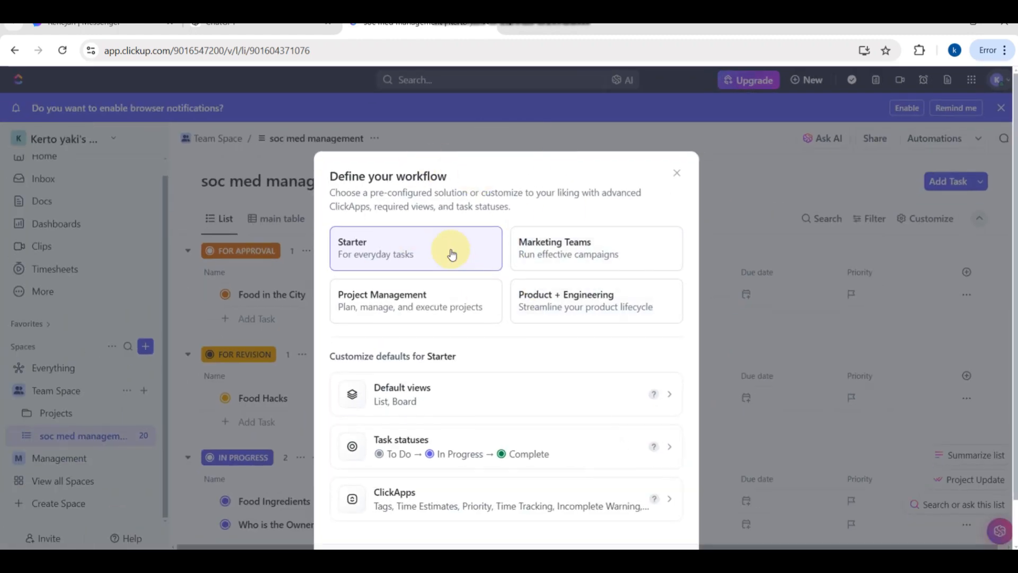
- Choose the Marketing Teams workflow for the space and open its default views for customization
{"action": "scroll", "coordinate": [451, 253], "scroll_direction": "down", "scroll_amount": 1}
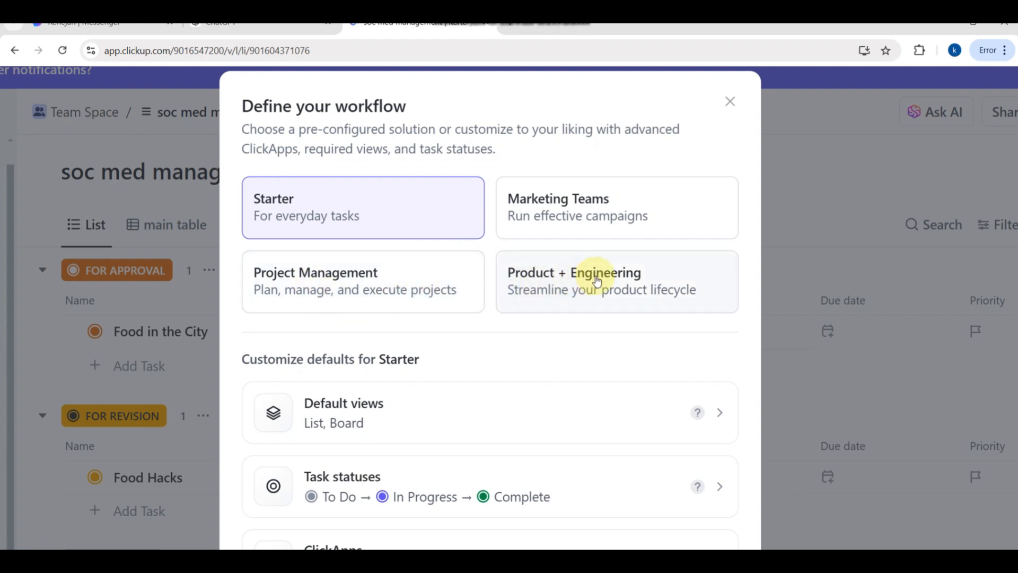
{"action": "left_click", "coordinate": [583, 220]}
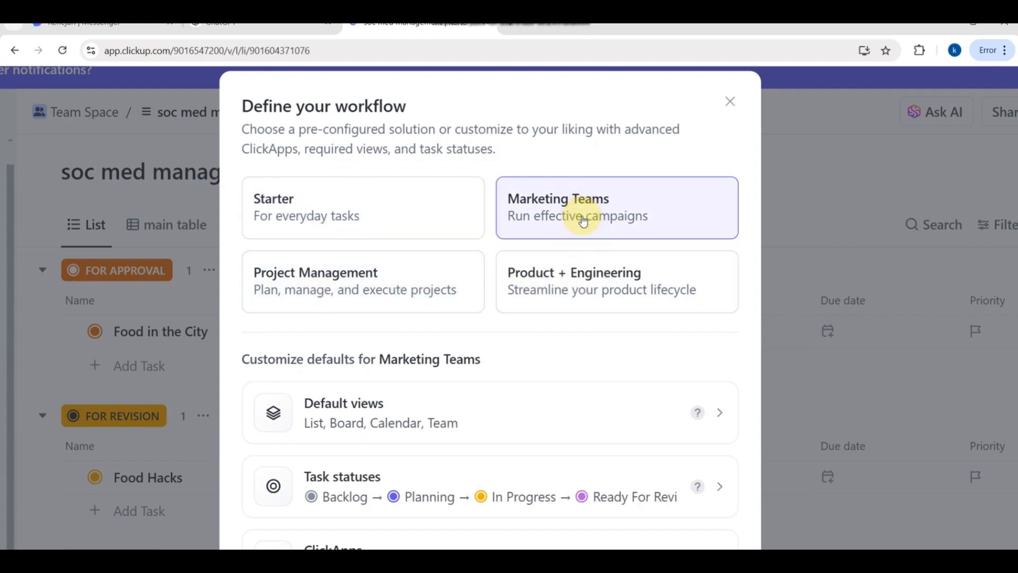
{"action": "scroll", "coordinate": [448, 439], "scroll_direction": "down", "scroll_amount": 1}
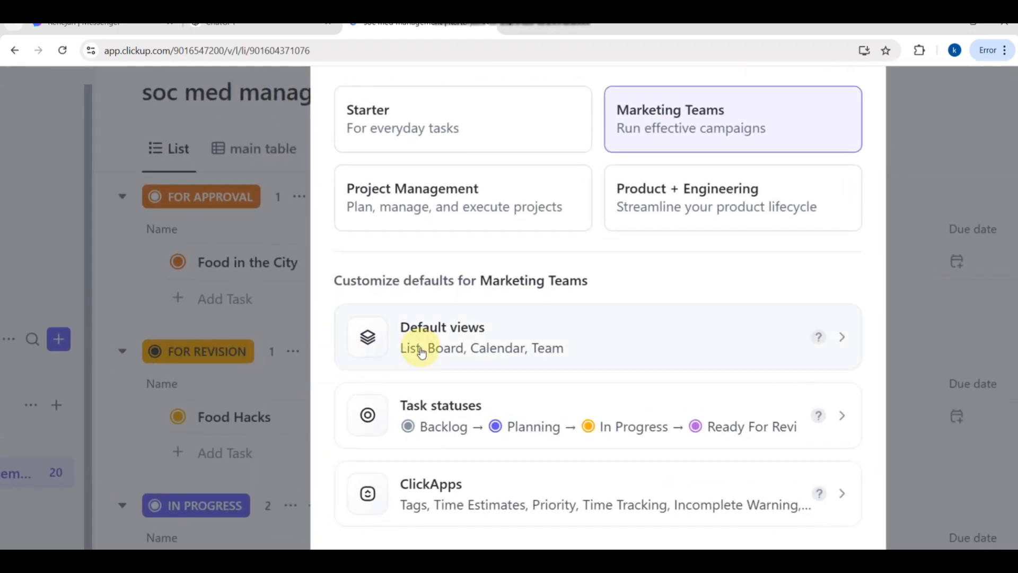
{"action": "left_click", "coordinate": [835, 334]}
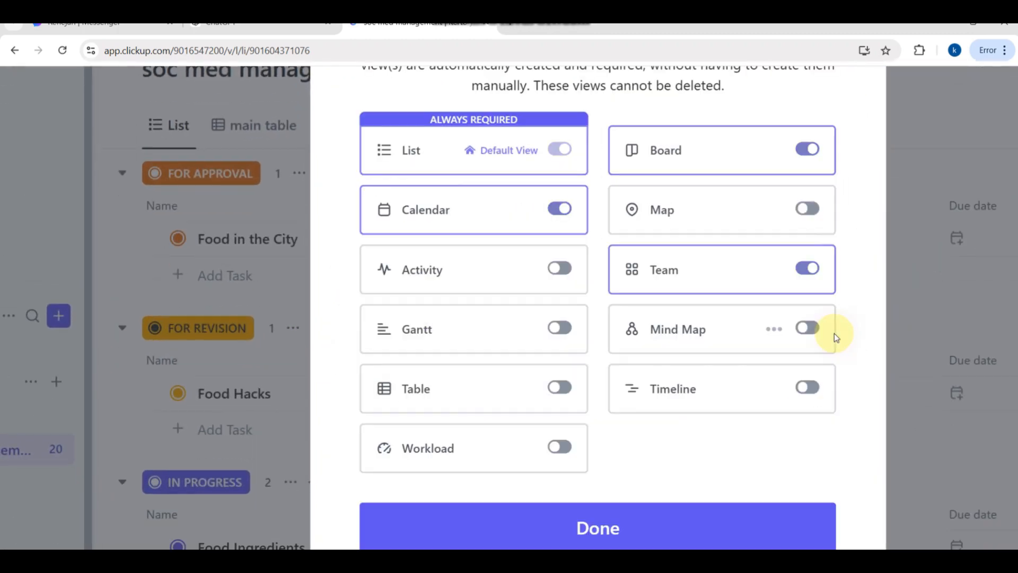
{"action": "scroll", "coordinate": [619, 134], "scroll_direction": "up", "scroll_amount": 2}
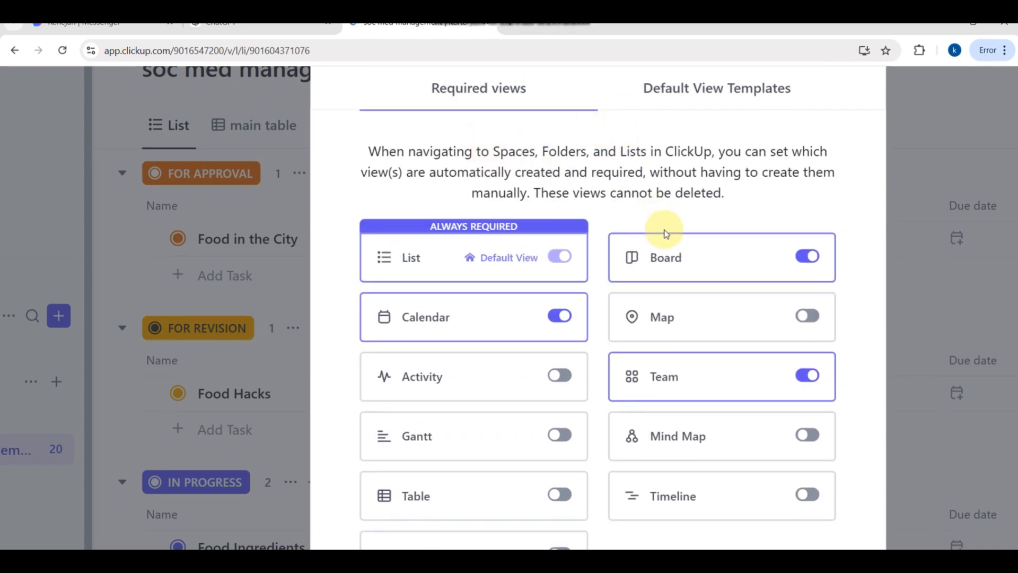
- Review the default view templates and check which templates are available for the List view
{"action": "scroll", "coordinate": [666, 233], "scroll_direction": "up", "scroll_amount": 1}
{"action": "left_click", "coordinate": [696, 143]}
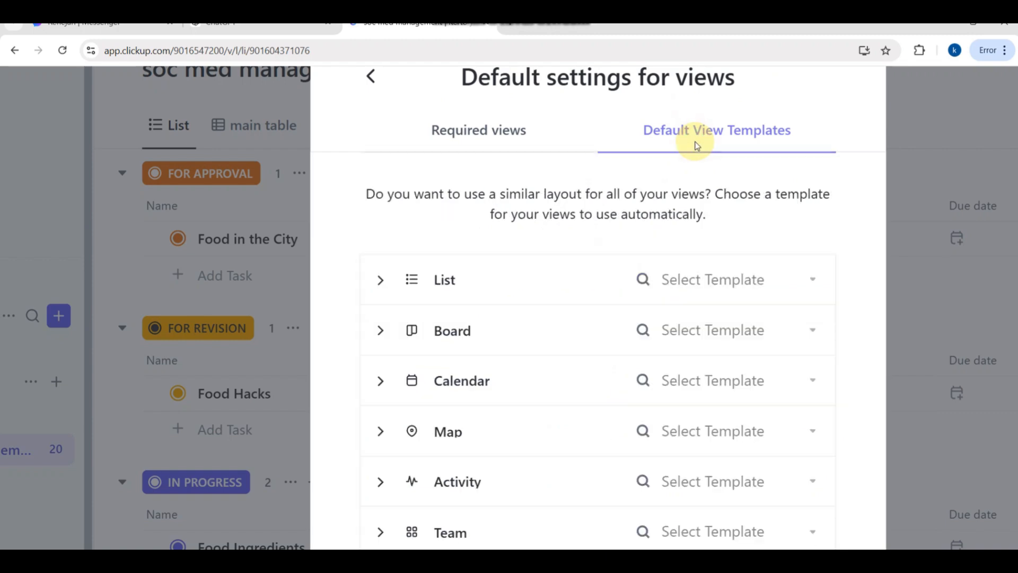
{"action": "left_click", "coordinate": [461, 133]}
{"action": "left_click", "coordinate": [637, 129]}
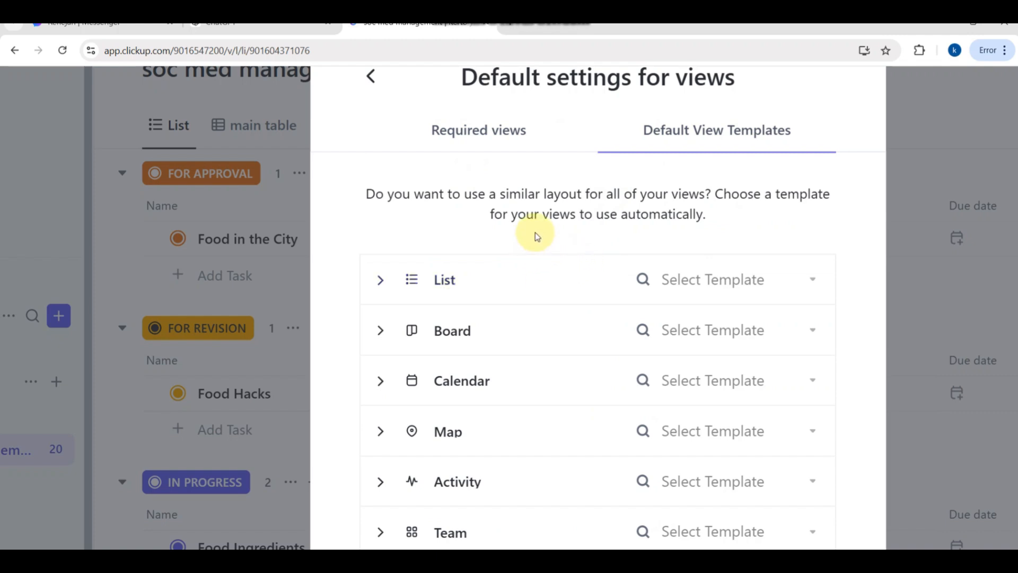
{"action": "left_click", "coordinate": [791, 283]}
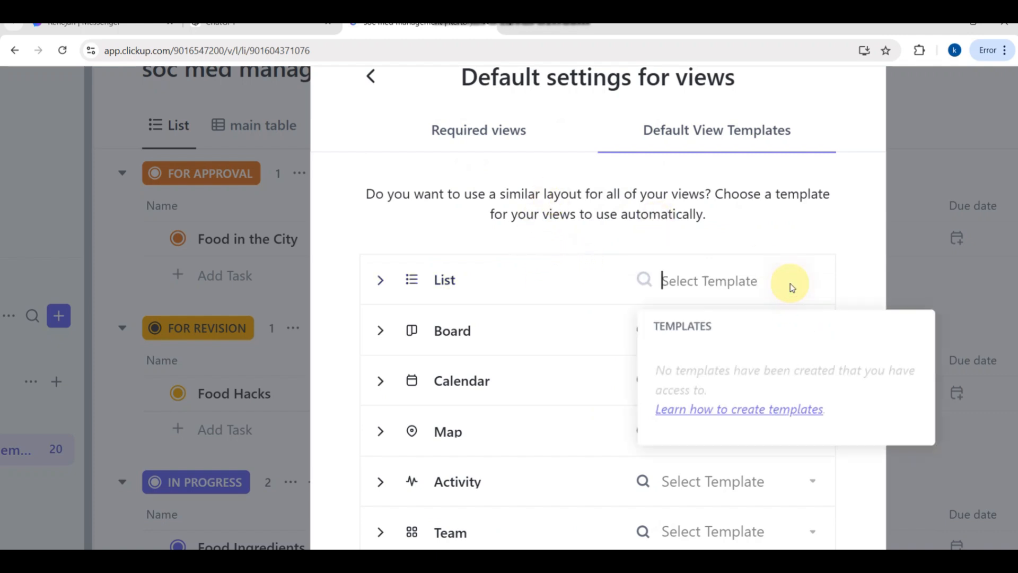
- Add Table to the space's required views and confirm the default view settings
{"action": "left_click", "coordinate": [500, 139]}
{"action": "left_click", "coordinate": [481, 127]}
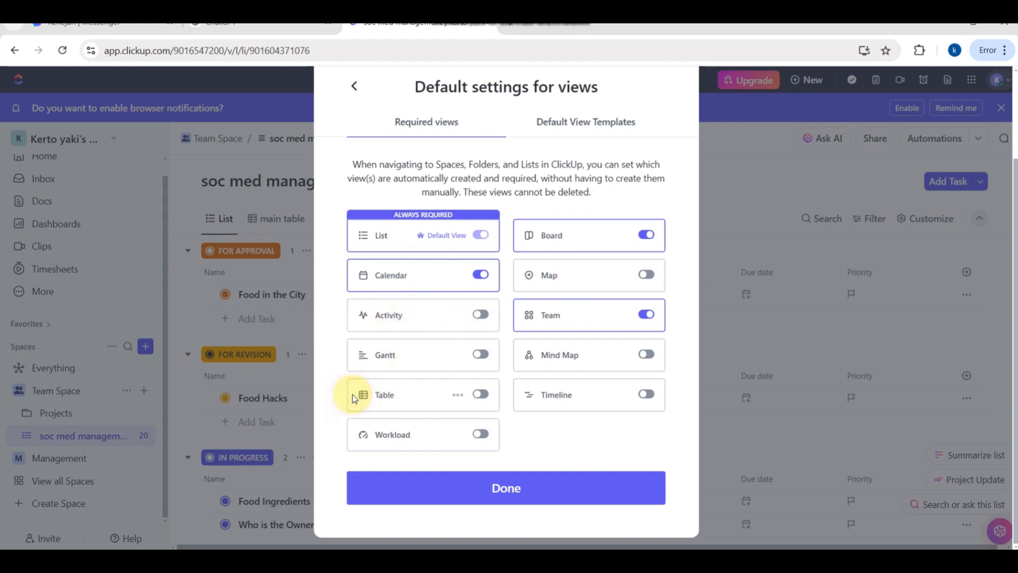
{"action": "left_click", "coordinate": [479, 395]}
{"action": "left_click", "coordinate": [478, 491]}
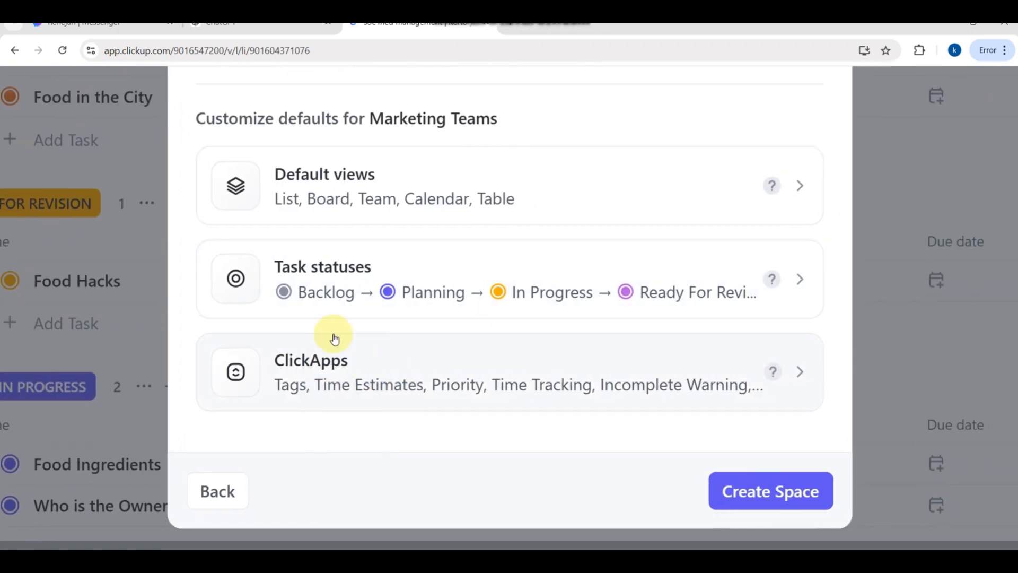
- In the space's task statuses, try purple and grey for the Planning status and settle on red
{"action": "left_click", "coordinate": [363, 299]}
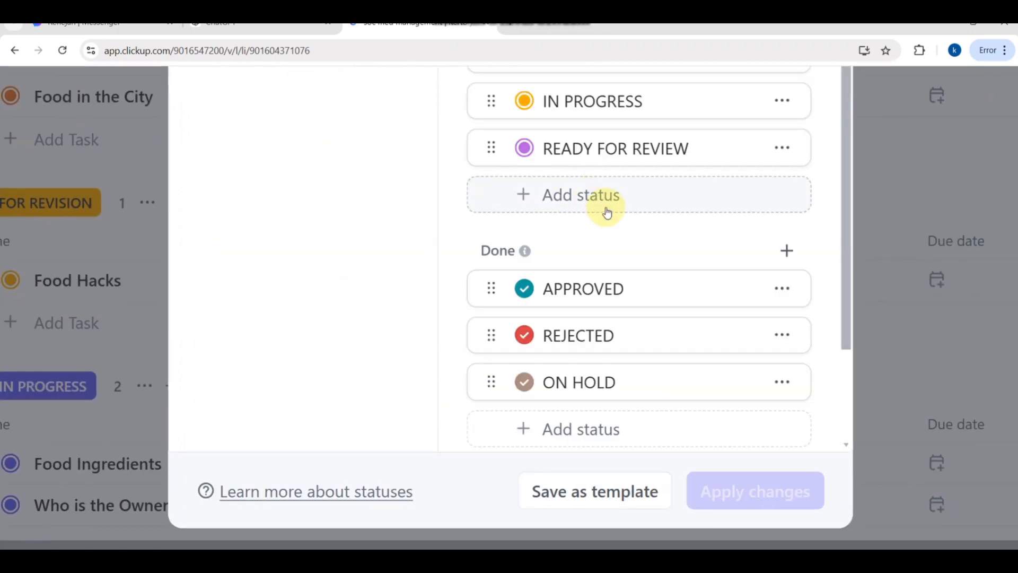
{"action": "scroll", "coordinate": [605, 205], "scroll_direction": "up", "scroll_amount": 2}
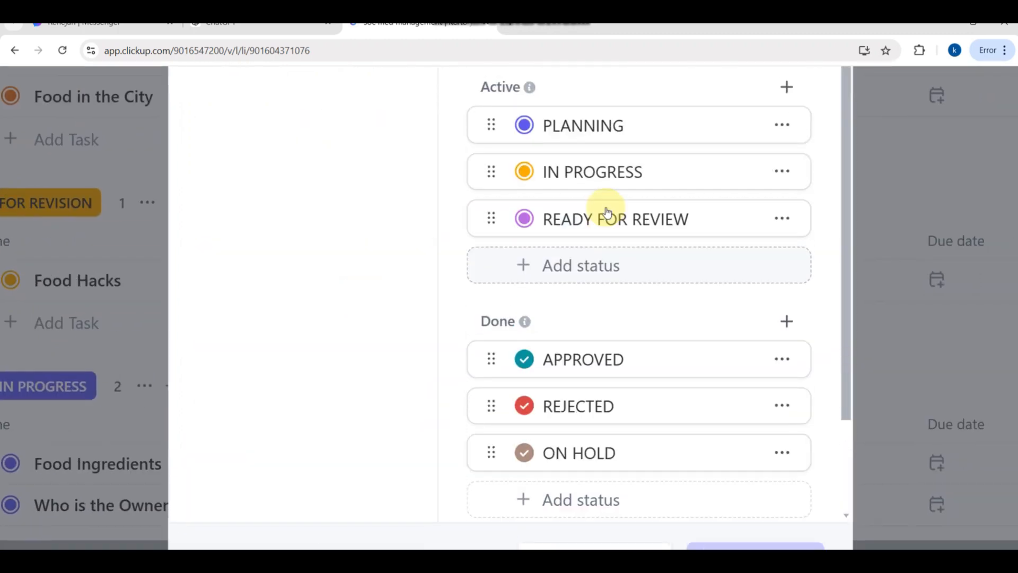
{"action": "left_click", "coordinate": [524, 133]}
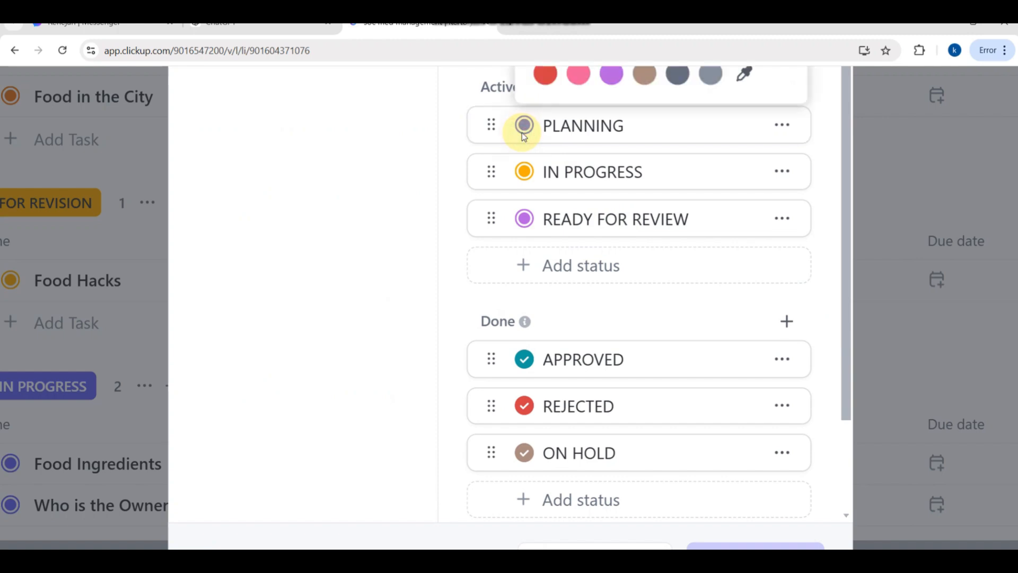
{"action": "left_click", "coordinate": [613, 79]}
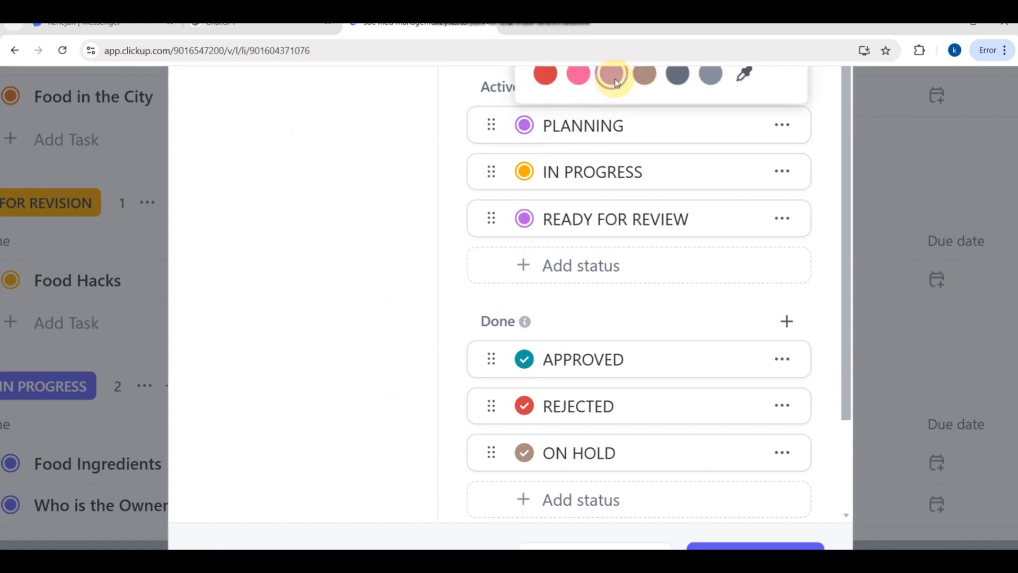
{"action": "left_click", "coordinate": [713, 74]}
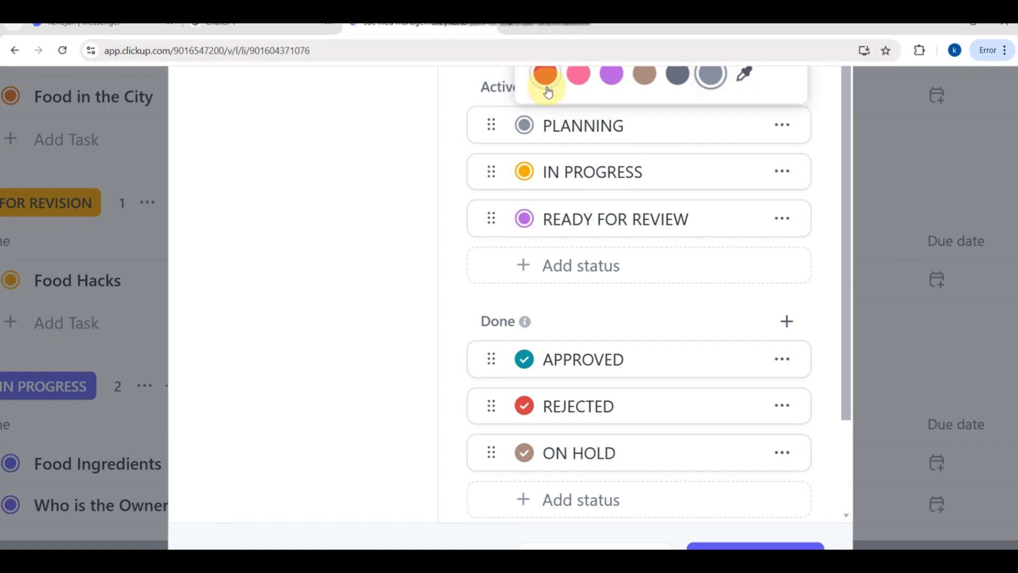
{"action": "left_click", "coordinate": [546, 77]}
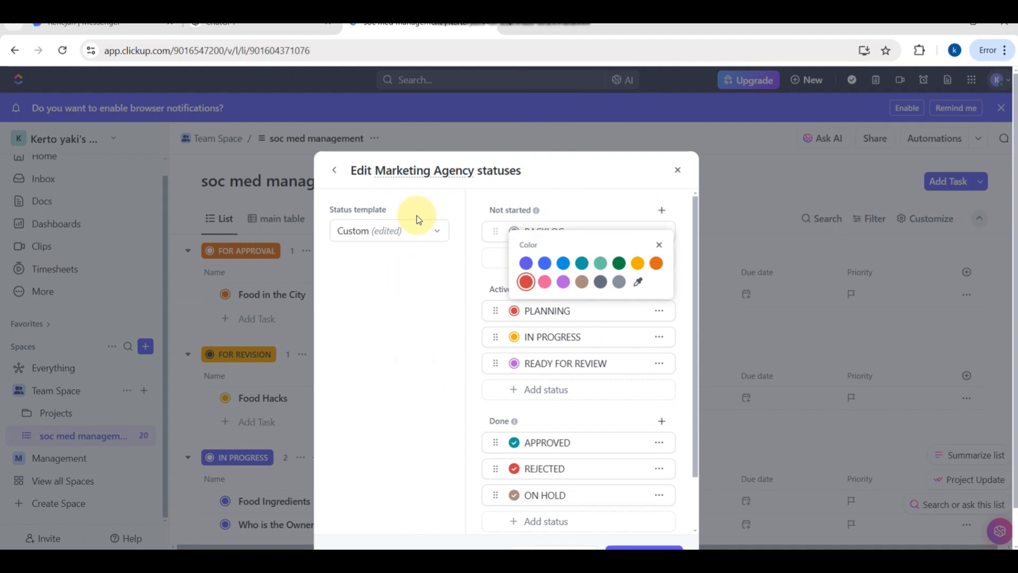
- Look through the available status templates without choosing one
{"action": "left_click", "coordinate": [431, 232]}
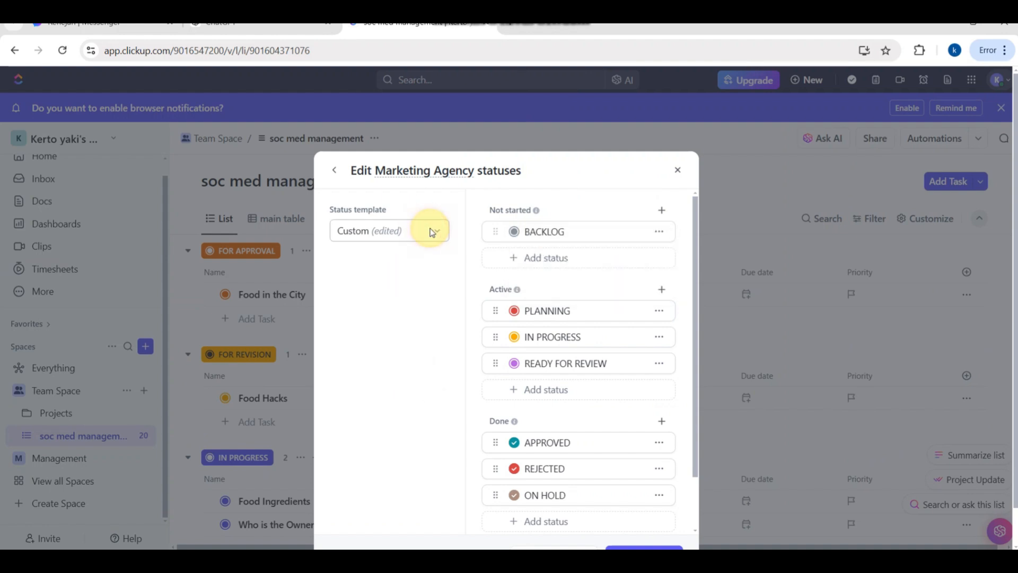
{"action": "left_click", "coordinate": [431, 232]}
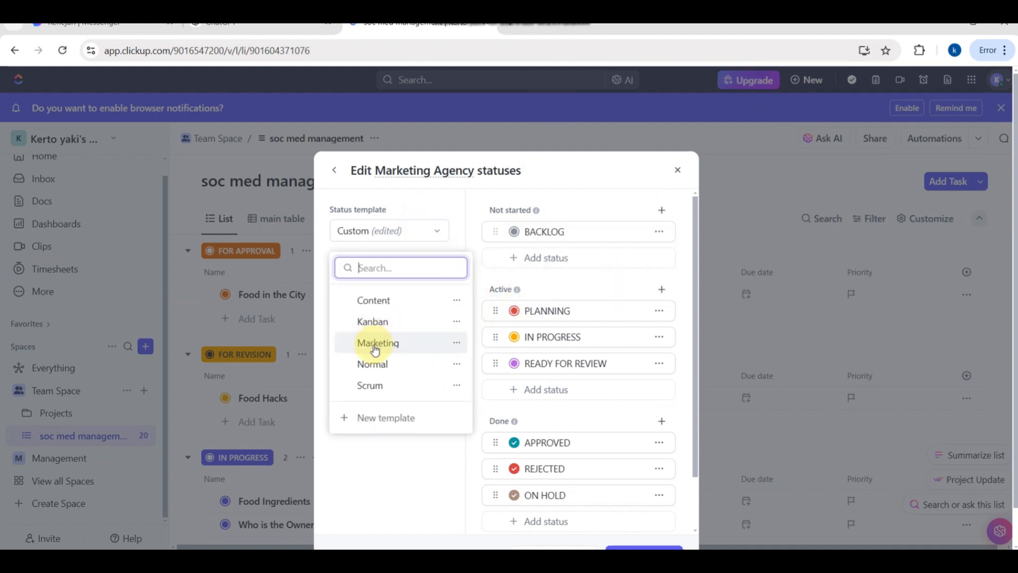
{"action": "left_click", "coordinate": [405, 484]}
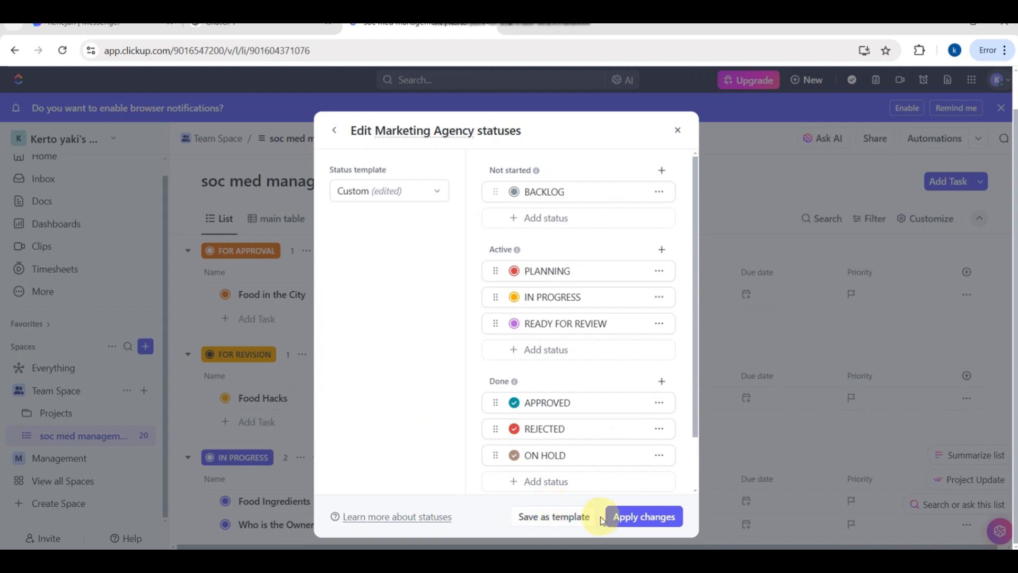
- Apply the edited task statuses and create the Marketing Agency space
{"action": "left_click", "coordinate": [624, 515]}
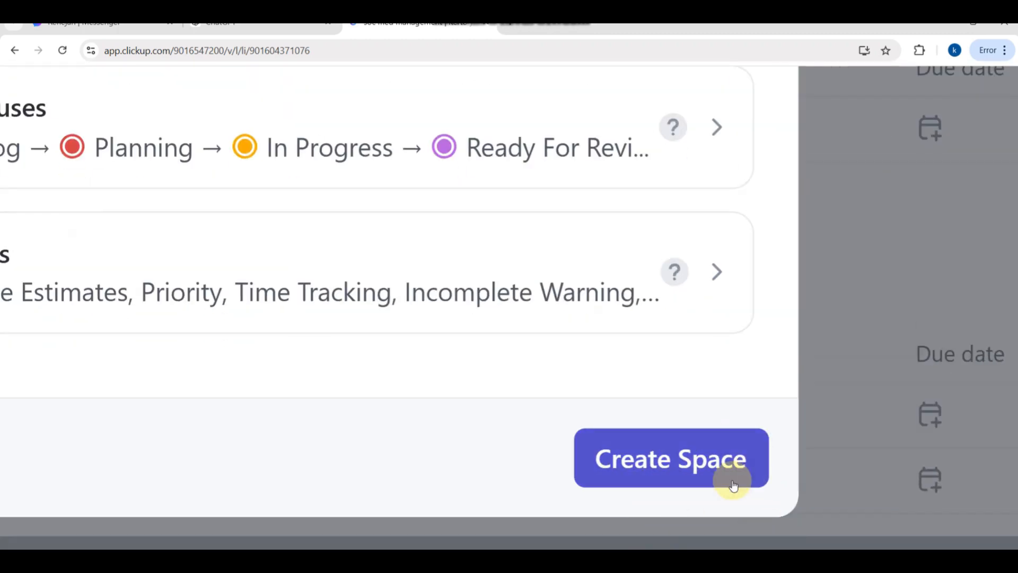
{"action": "left_click", "coordinate": [673, 472]}
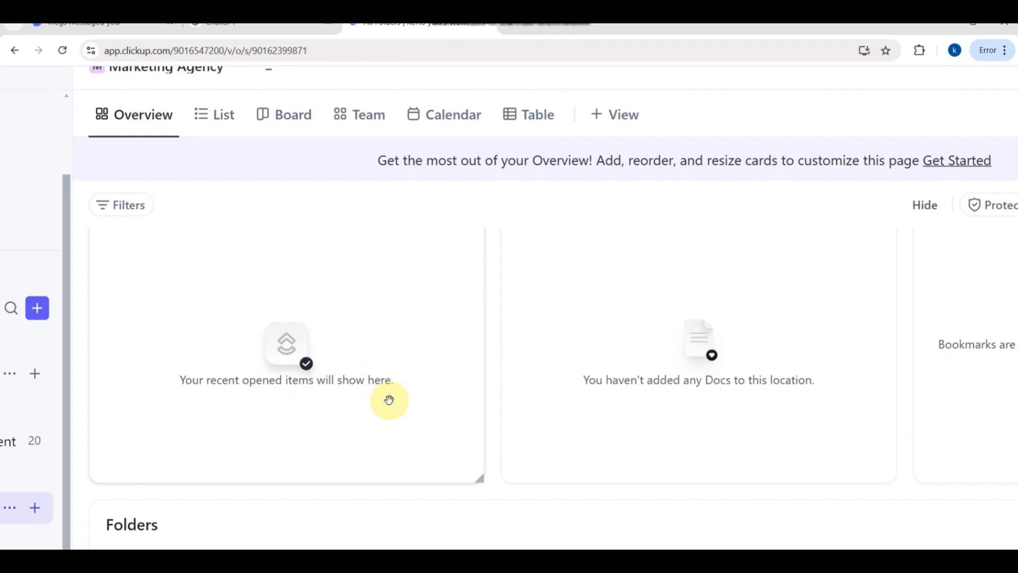
- Look over the Marketing Agency space's Overview page, including its Recent, Docs, Bookmarks and Folders cards
{"action": "scroll", "coordinate": [389, 399], "scroll_direction": "right", "scroll_amount": 5}
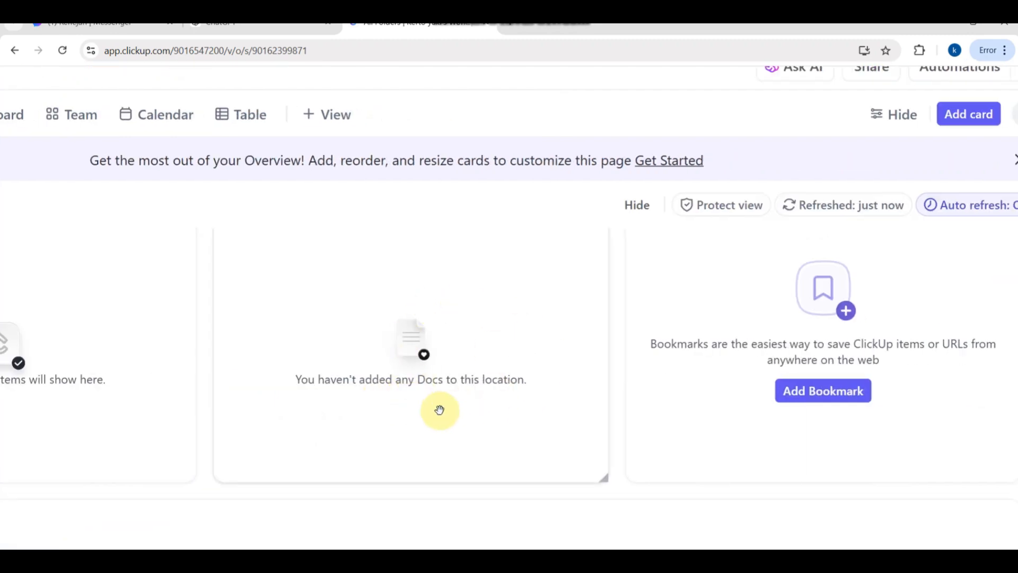
{"action": "scroll", "coordinate": [439, 411], "scroll_direction": "down", "scroll_amount": 2, "text": "ctrl"}
{"action": "scroll", "coordinate": [439, 411], "scroll_direction": "up", "scroll_amount": 3, "text": "ctrl"}
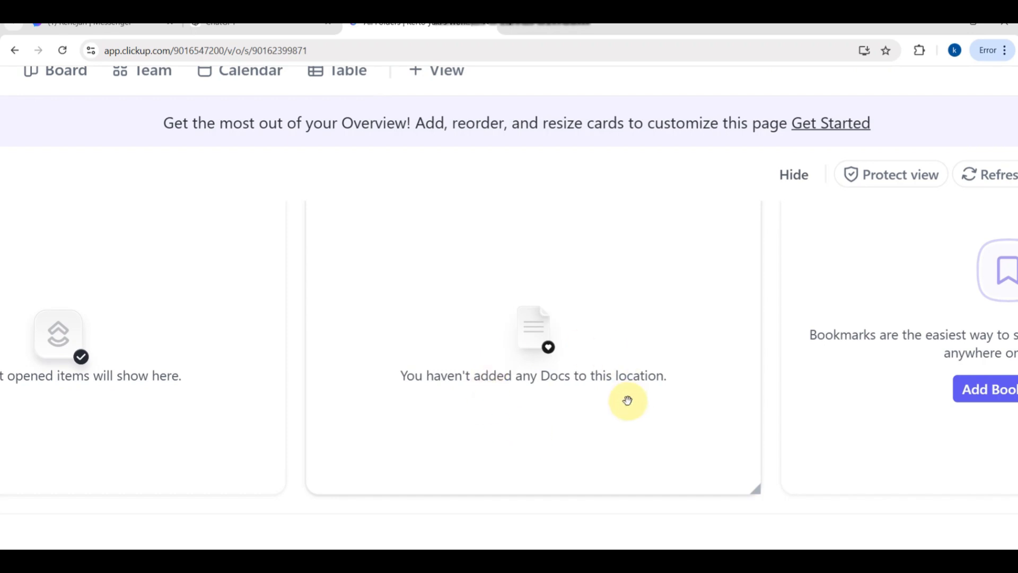
{"action": "scroll", "coordinate": [627, 401], "scroll_direction": "down", "scroll_amount": 3, "text": "ctrl"}
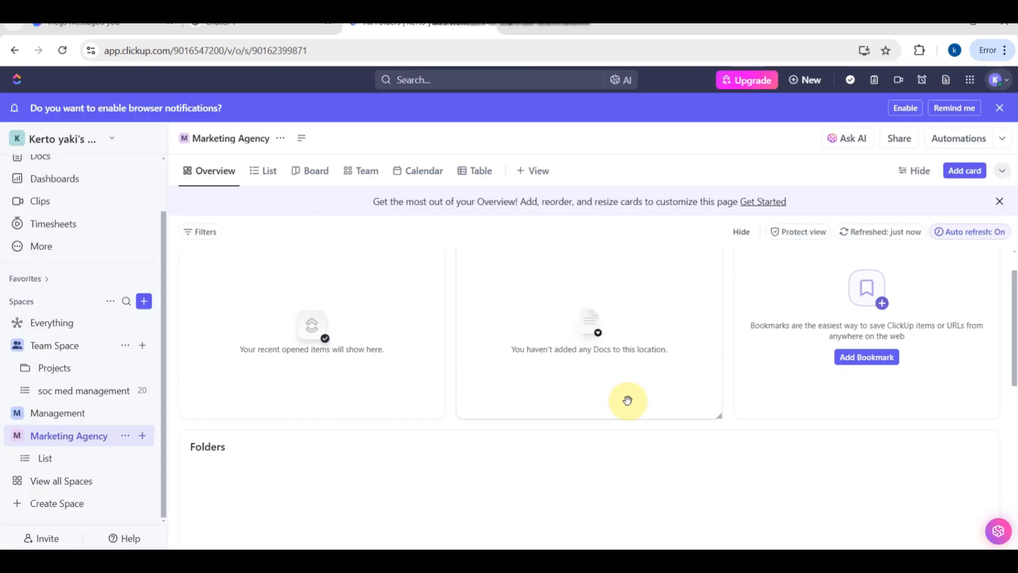
{"action": "scroll", "coordinate": [882, 337], "scroll_direction": "up", "scroll_amount": 4, "text": "ctrl"}
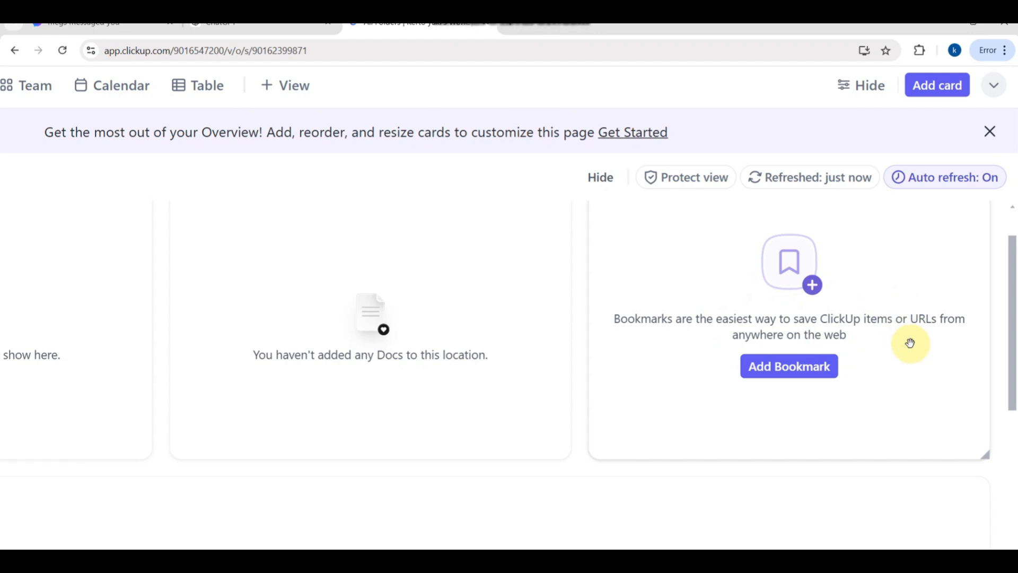
{"action": "scroll", "coordinate": [910, 343], "scroll_direction": "down", "scroll_amount": 5}
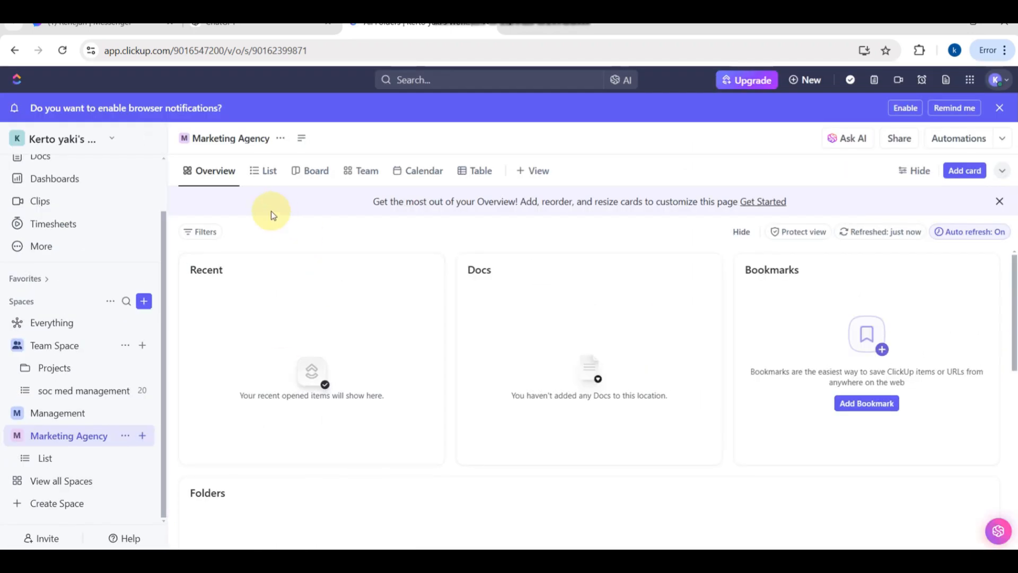
- Add a task named "first task" under Backlog in the Marketing Agency space's List view
{"action": "left_click", "coordinate": [265, 172]}
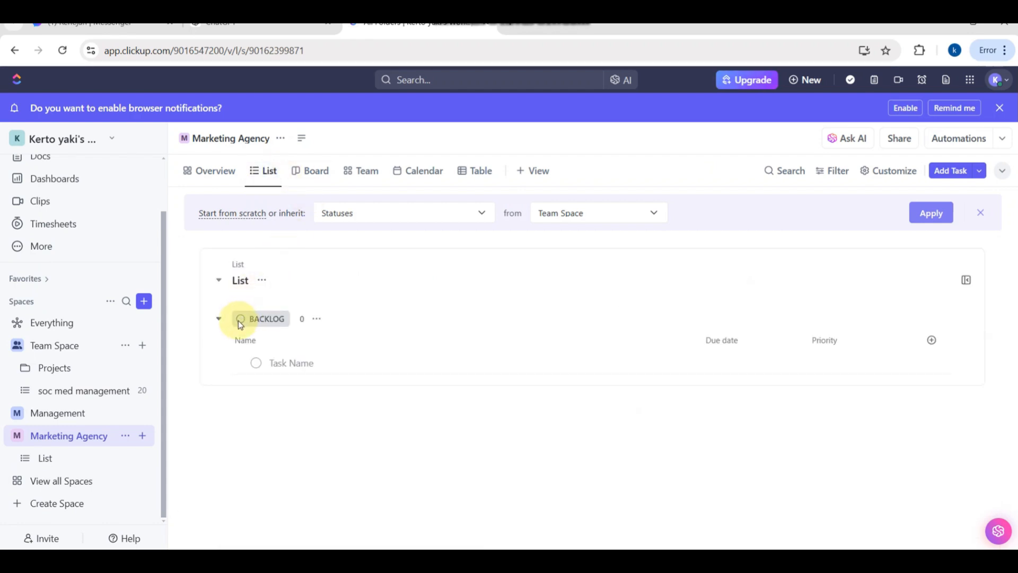
{"action": "left_click", "coordinate": [238, 321]}
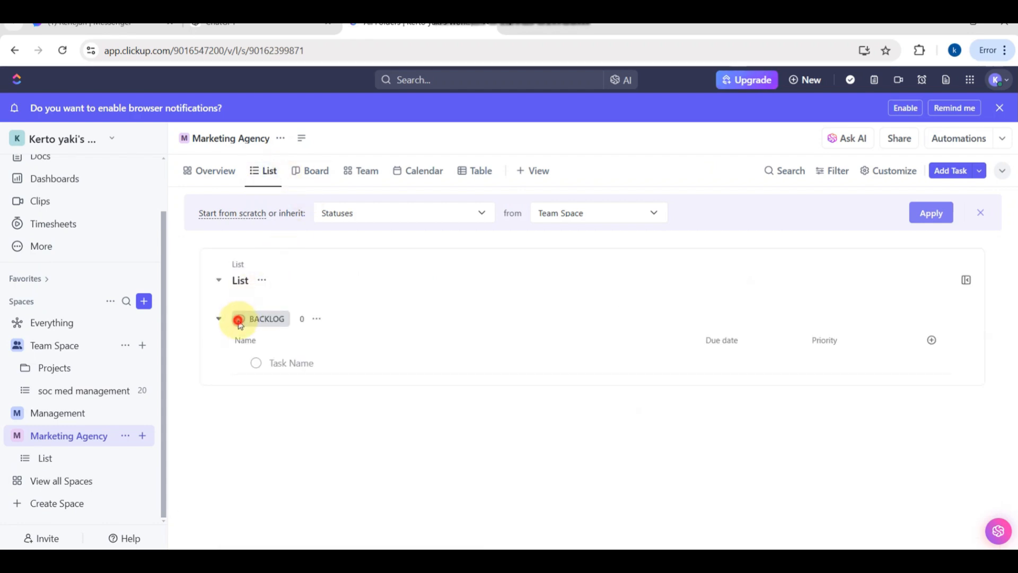
{"action": "left_click", "coordinate": [273, 363]}
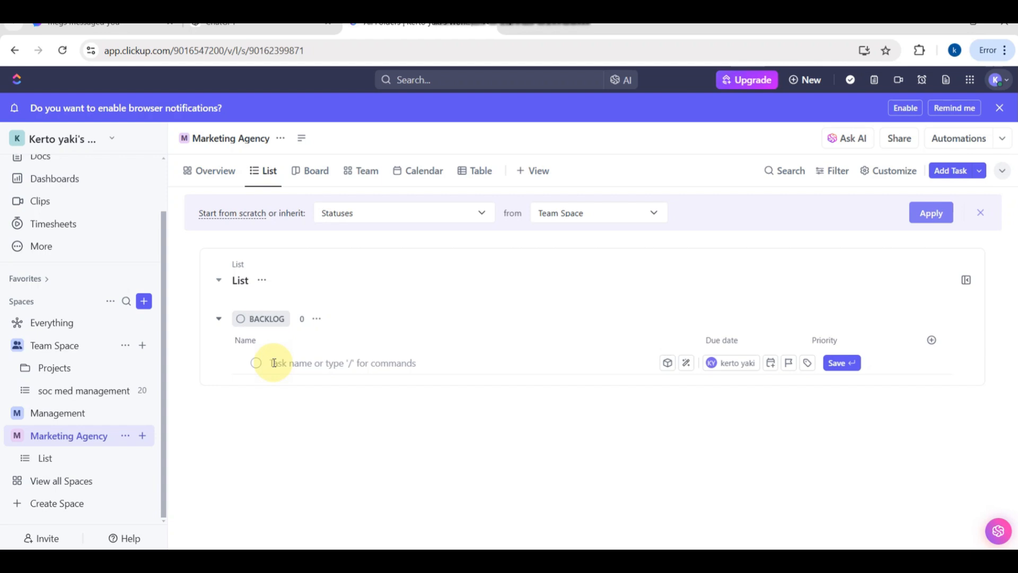
{"action": "type", "text": "first task"}
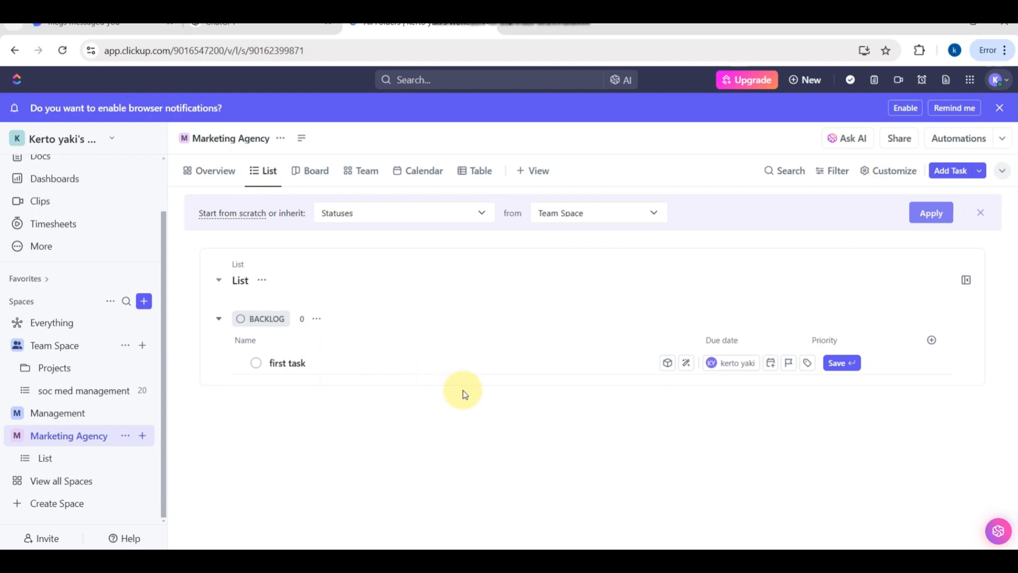
{"action": "key", "text": "Return"}
- Move the Due date column to the start of the list and check the Priority column's options
{"action": "left_click", "coordinate": [727, 344]}
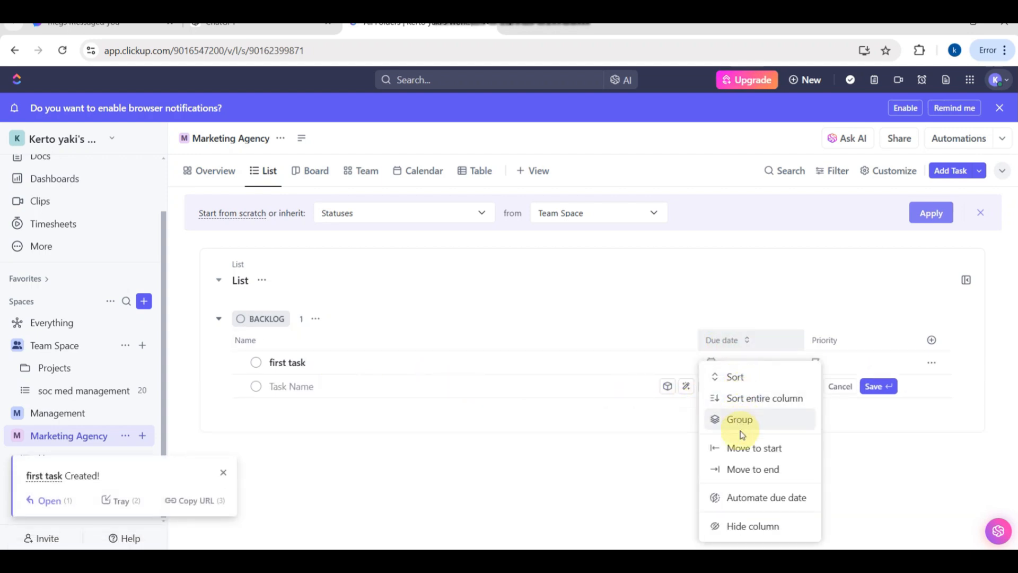
{"action": "left_click", "coordinate": [739, 447]}
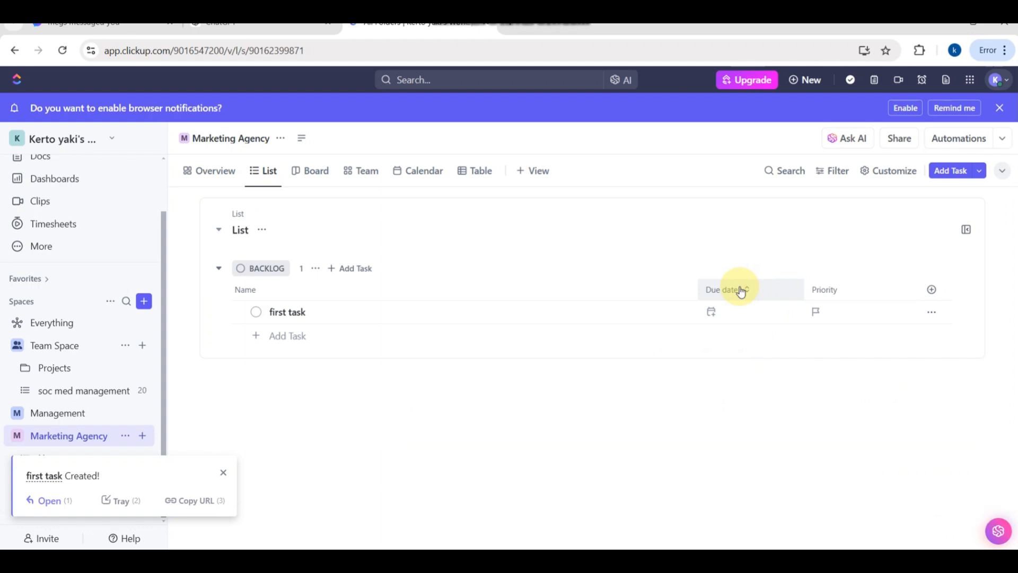
{"action": "left_click", "coordinate": [869, 290]}
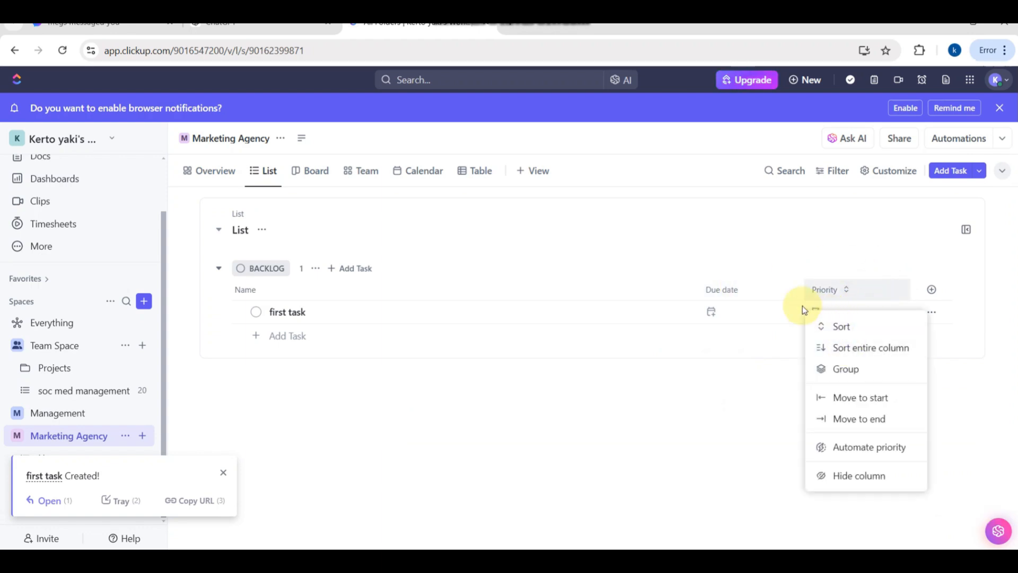
{"action": "left_click", "coordinate": [594, 458]}
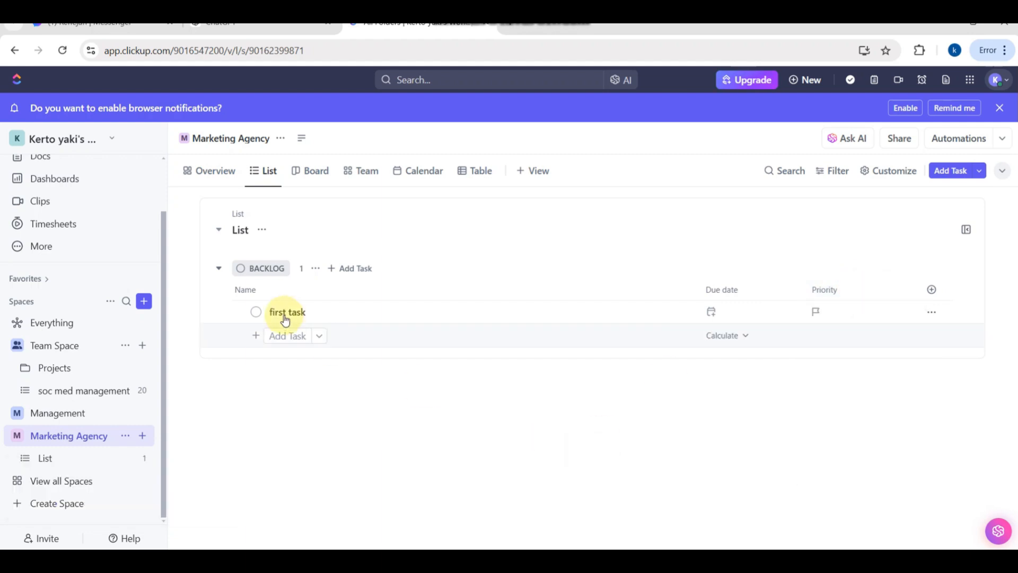
- Open the task "first task" and set its status to Planning
{"action": "left_click", "coordinate": [298, 314]}
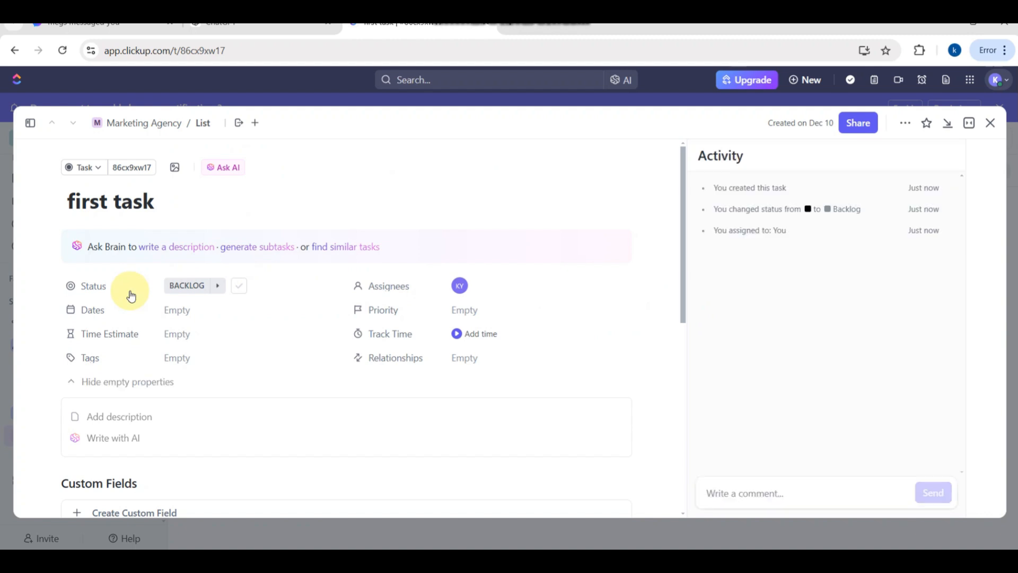
{"action": "left_click", "coordinate": [91, 287]}
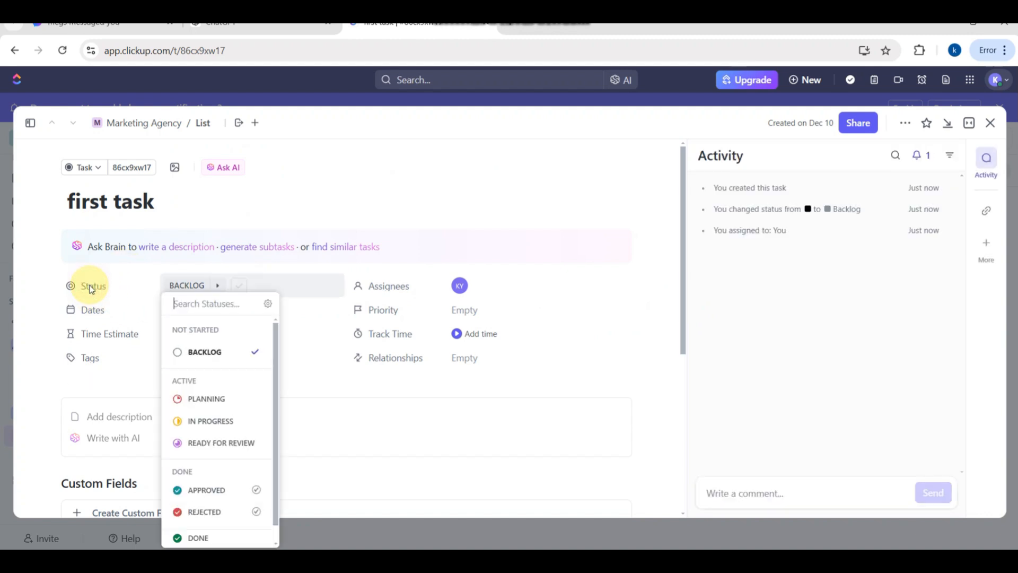
{"action": "left_click", "coordinate": [205, 407]}
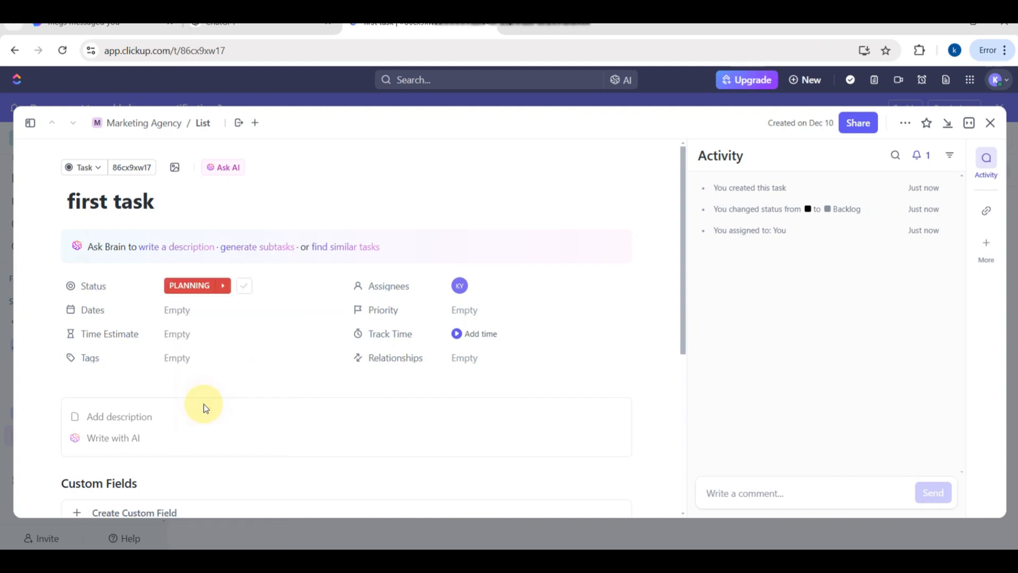
- Set the task's due date to Saturday, December 14, 2024, after trying December 25
{"action": "left_click", "coordinate": [95, 316]}
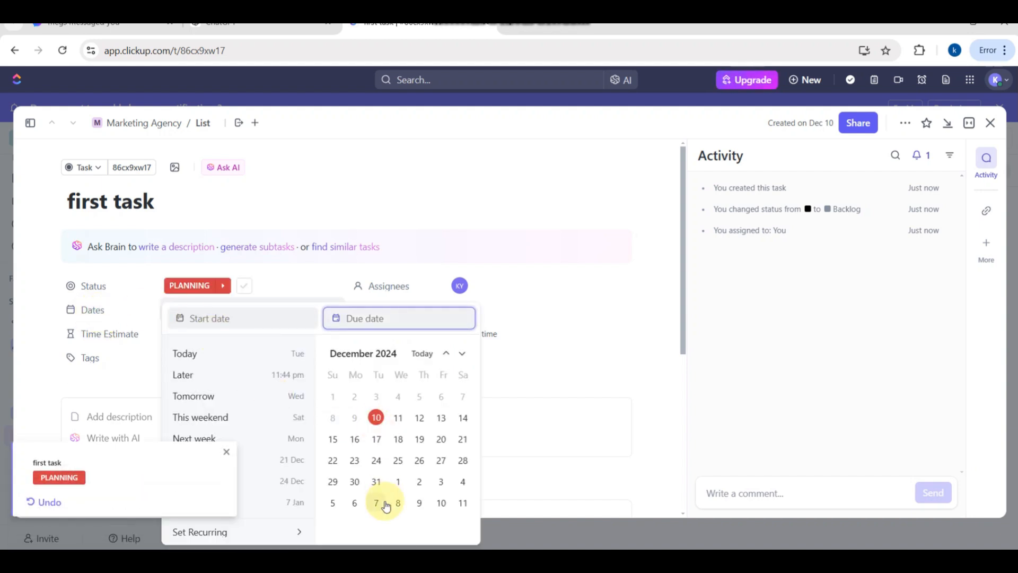
{"action": "left_click", "coordinate": [398, 461]}
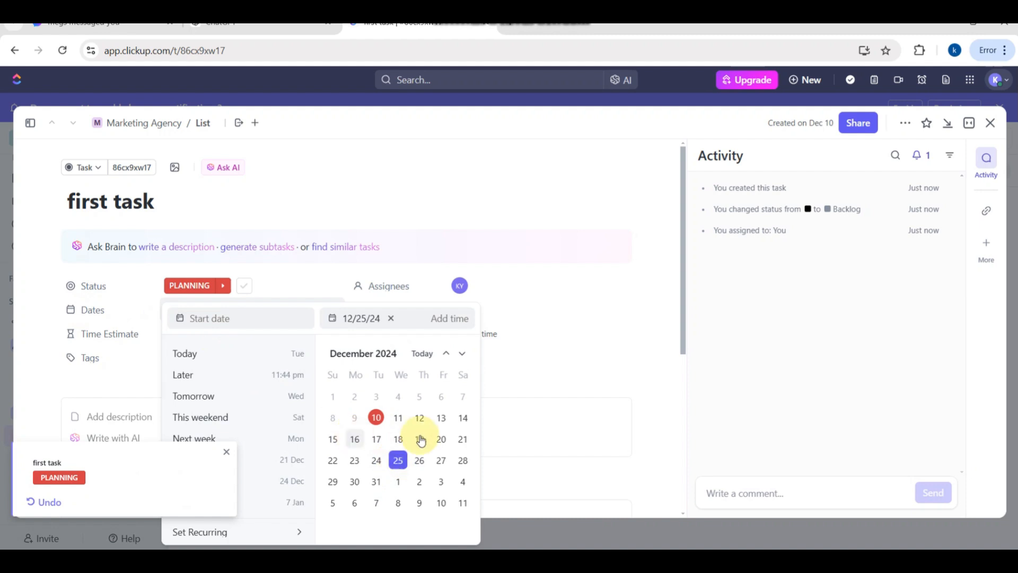
{"action": "left_click", "coordinate": [469, 420]}
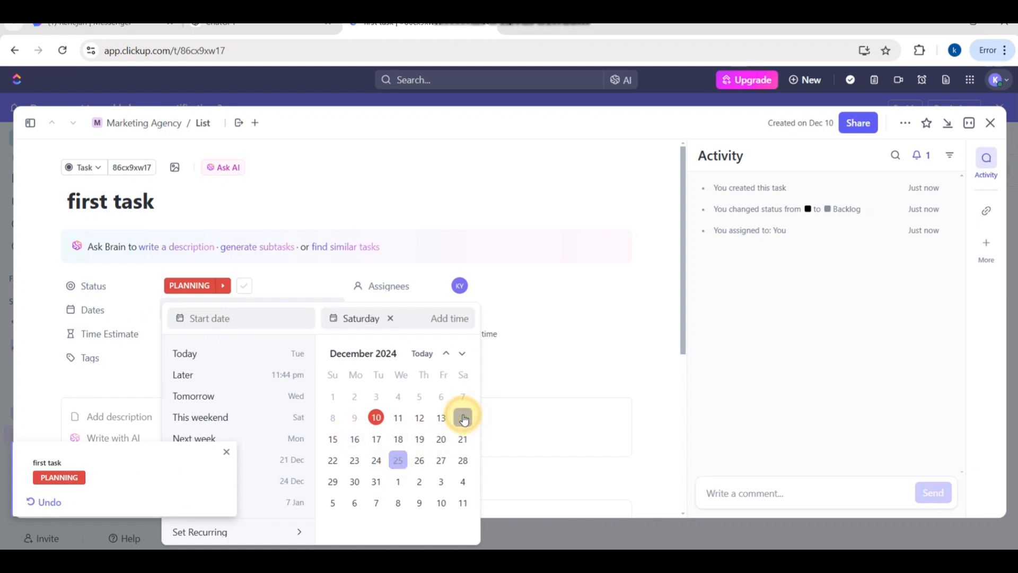
- Leave the start date empty and set the time estimate of "first task" to 50 minutes
{"action": "left_click", "coordinate": [215, 320]}
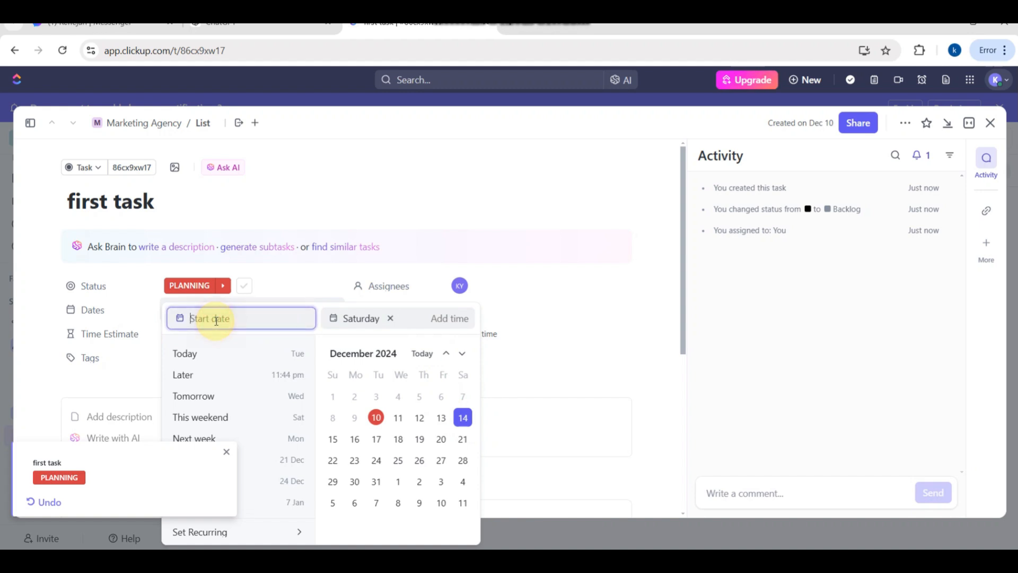
{"action": "left_click", "coordinate": [103, 332]}
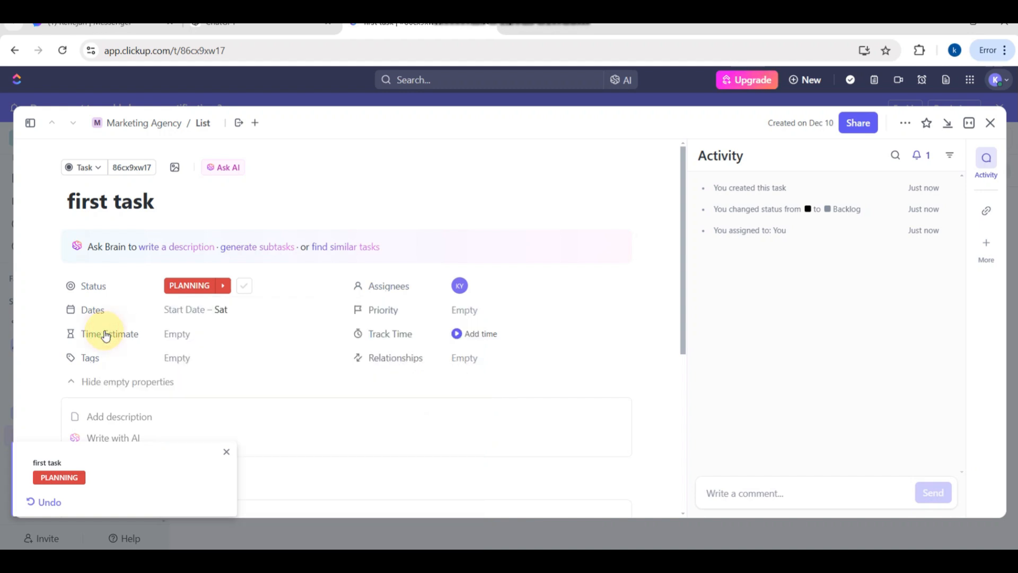
{"action": "left_click", "coordinate": [171, 336]}
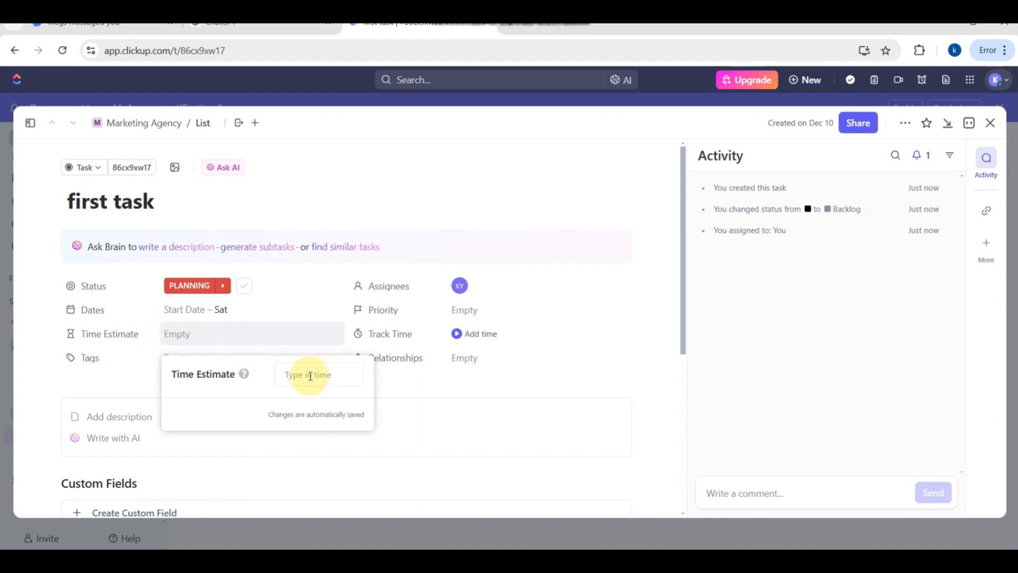
{"action": "type", "text": "50 mins"}
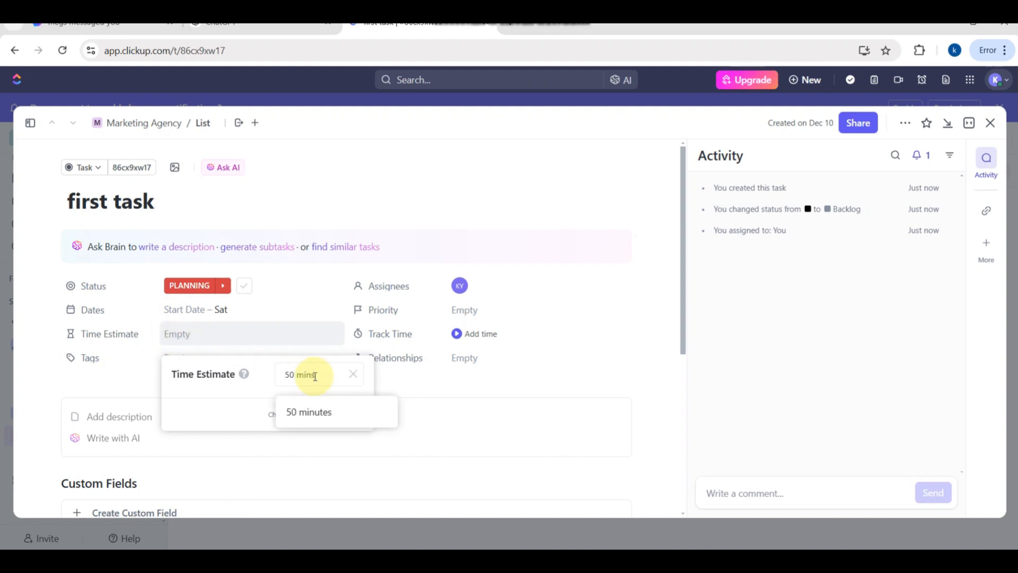
{"action": "left_click", "coordinate": [317, 419]}
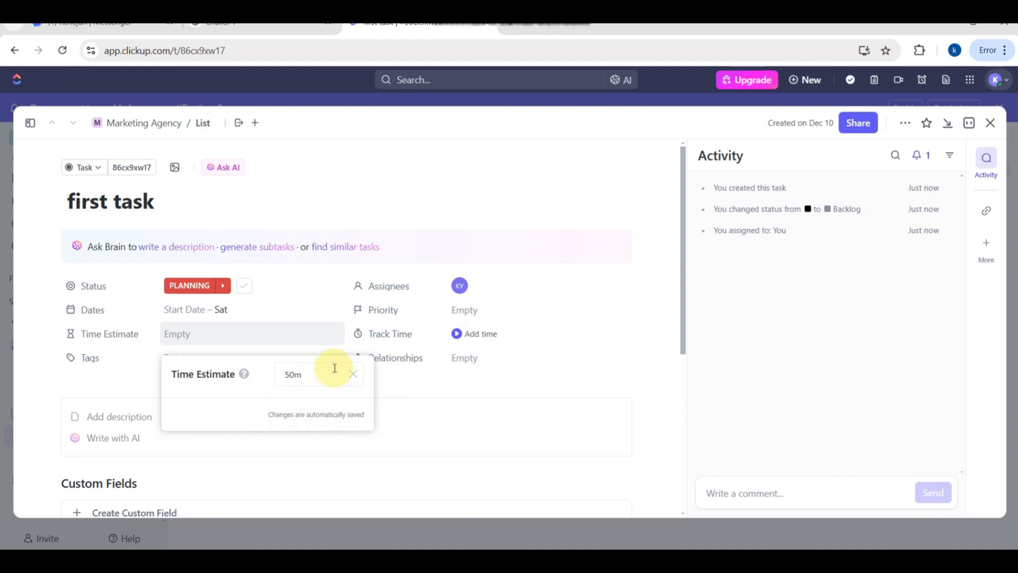
{"action": "key", "text": "Return"}
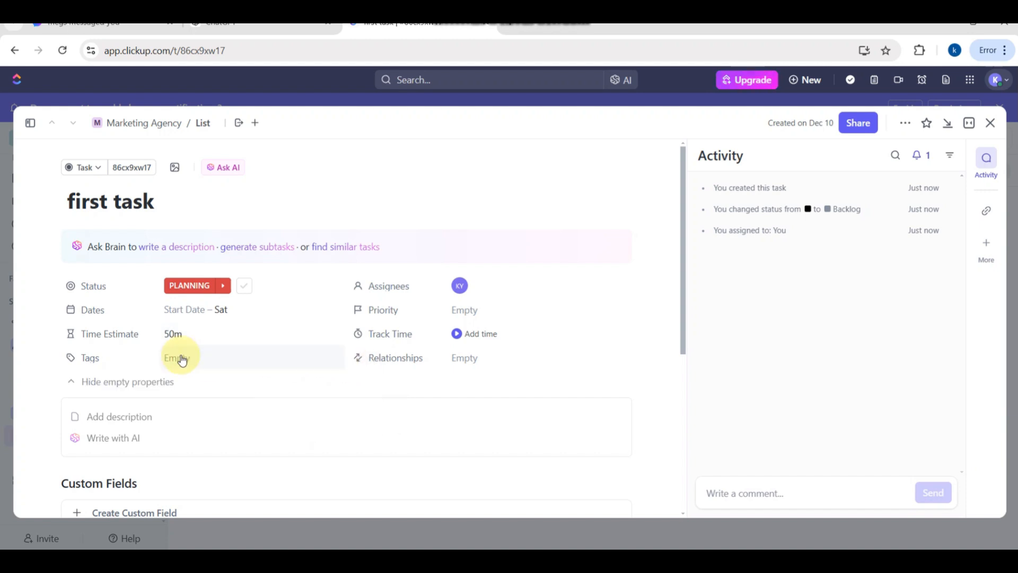
- Check the task's tag options and its custom field, subtask, checklist and attachment sections, and close the task
{"action": "left_click", "coordinate": [171, 359]}
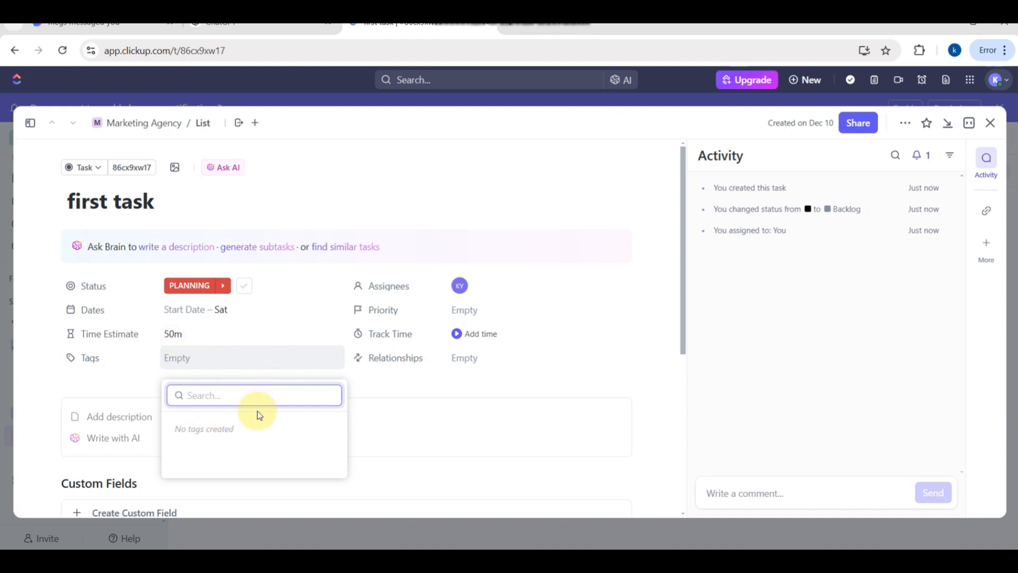
{"action": "left_click", "coordinate": [376, 335]}
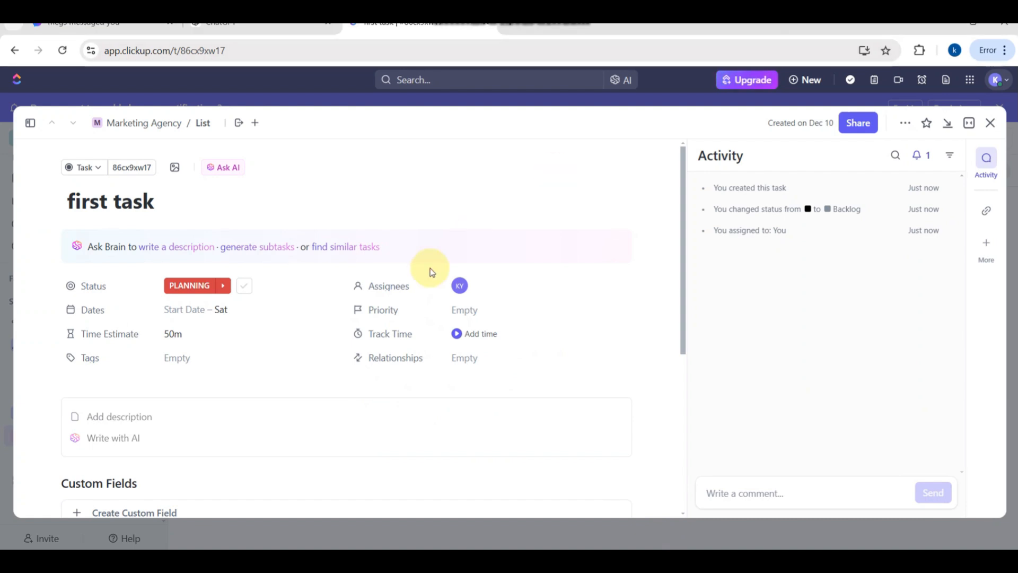
{"action": "scroll", "coordinate": [430, 270], "scroll_direction": "down", "scroll_amount": 3}
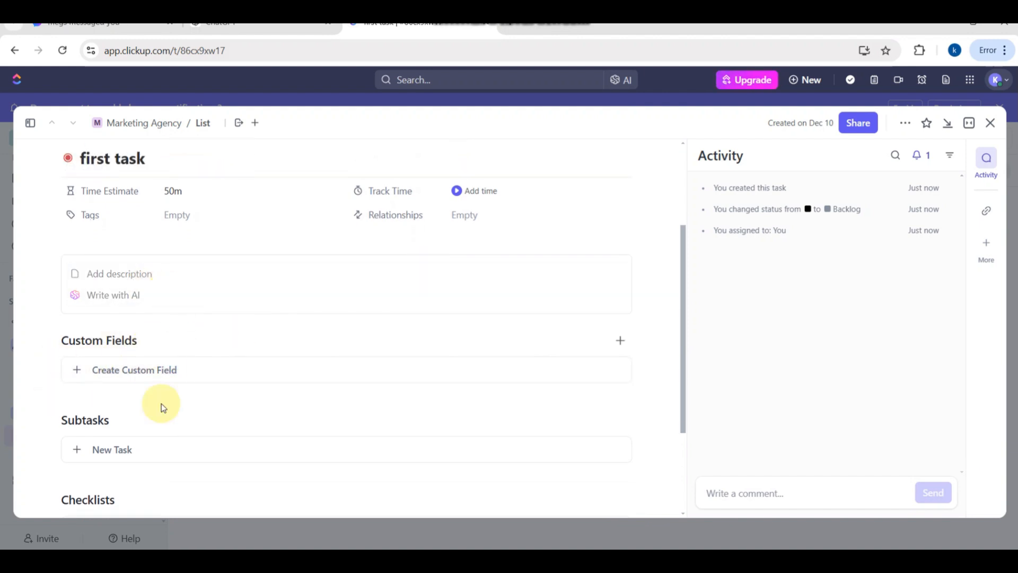
{"action": "scroll", "coordinate": [162, 407], "scroll_direction": "down", "scroll_amount": 3}
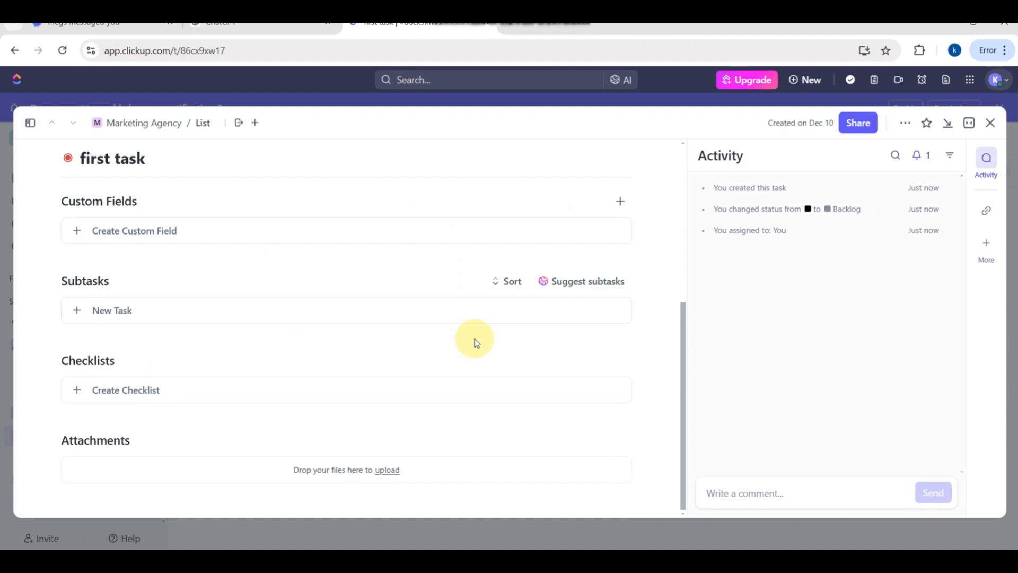
{"action": "left_click", "coordinate": [990, 124]}
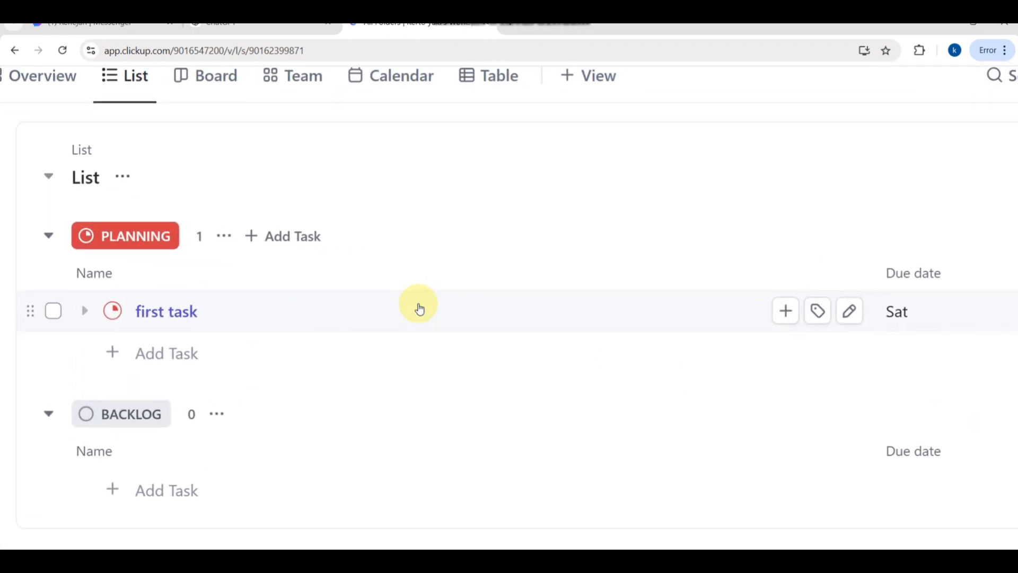
- Look through the Marketing Agency space's Board, Team and Calendar views, dismissing the Business trial offer
{"action": "scroll", "coordinate": [418, 304], "scroll_direction": "up", "scroll_amount": 3}
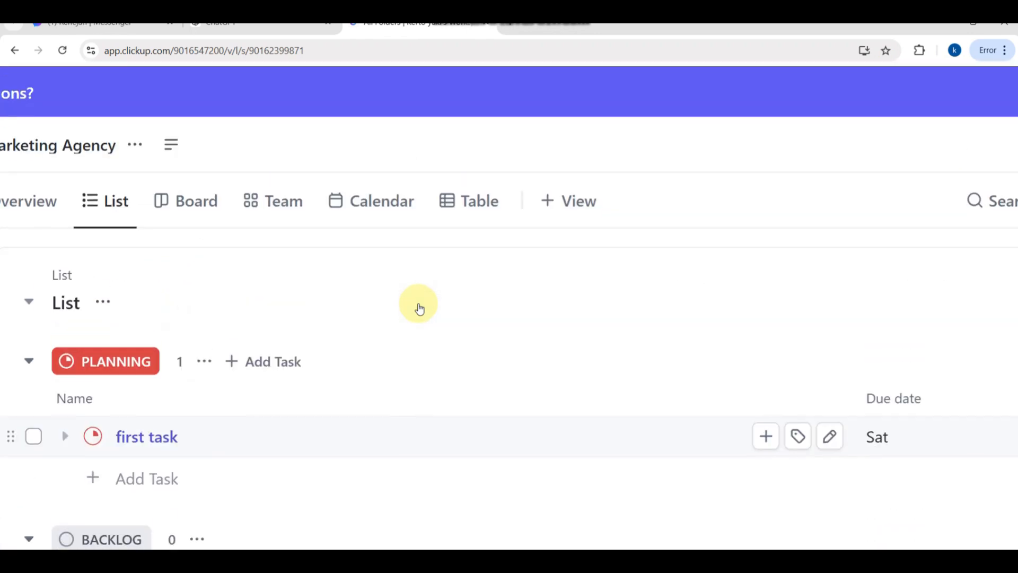
{"action": "left_click", "coordinate": [159, 223]}
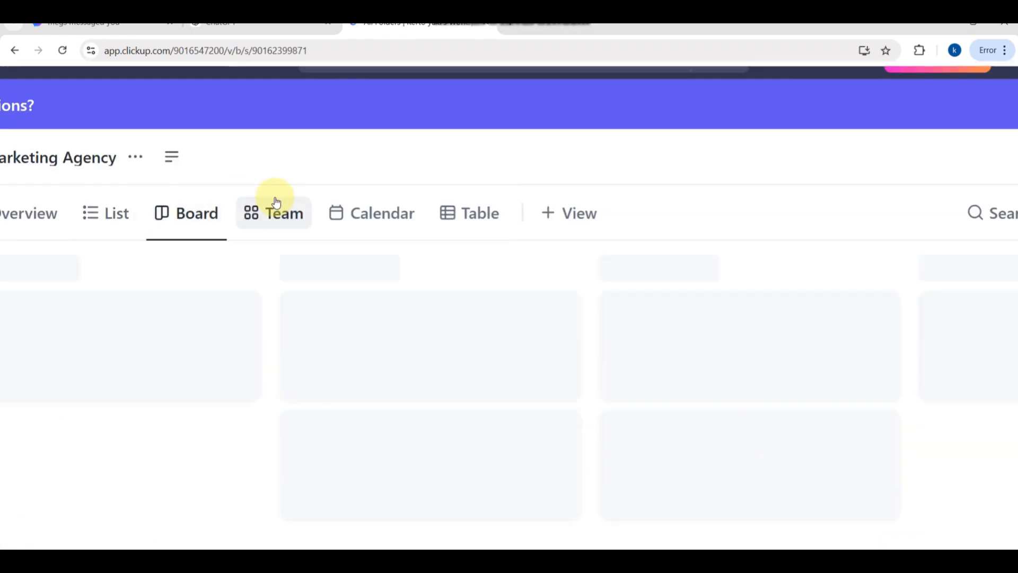
{"action": "left_click", "coordinate": [274, 205]}
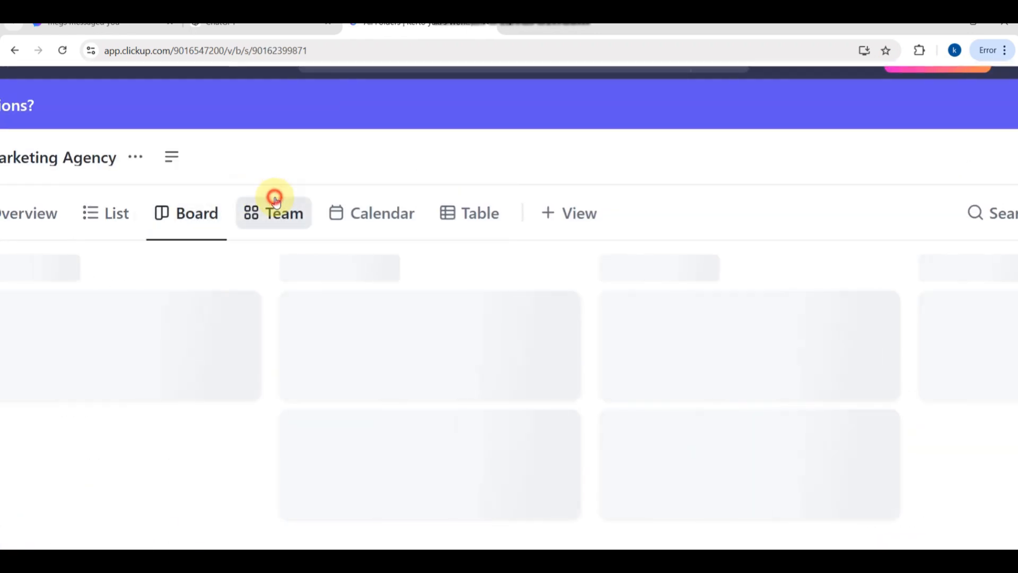
{"action": "left_click", "coordinate": [381, 213]}
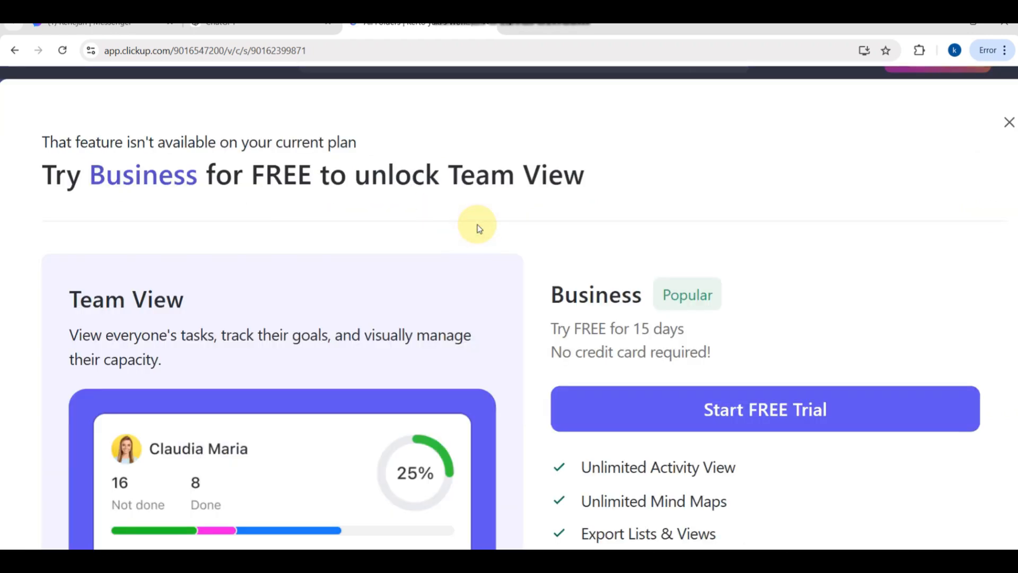
{"action": "scroll", "coordinate": [477, 224], "scroll_direction": "down", "scroll_amount": 5}
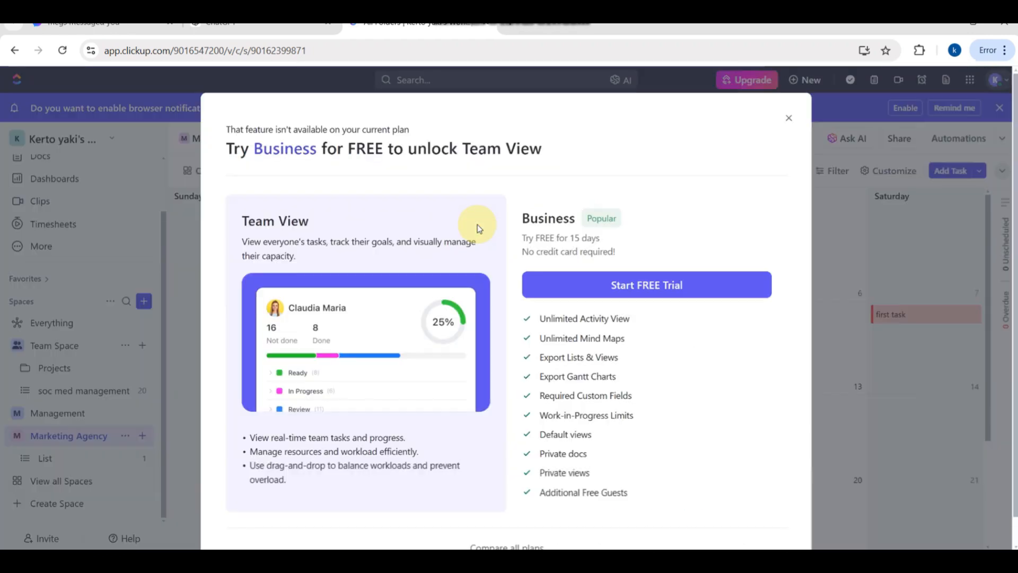
{"action": "left_click", "coordinate": [791, 119]}
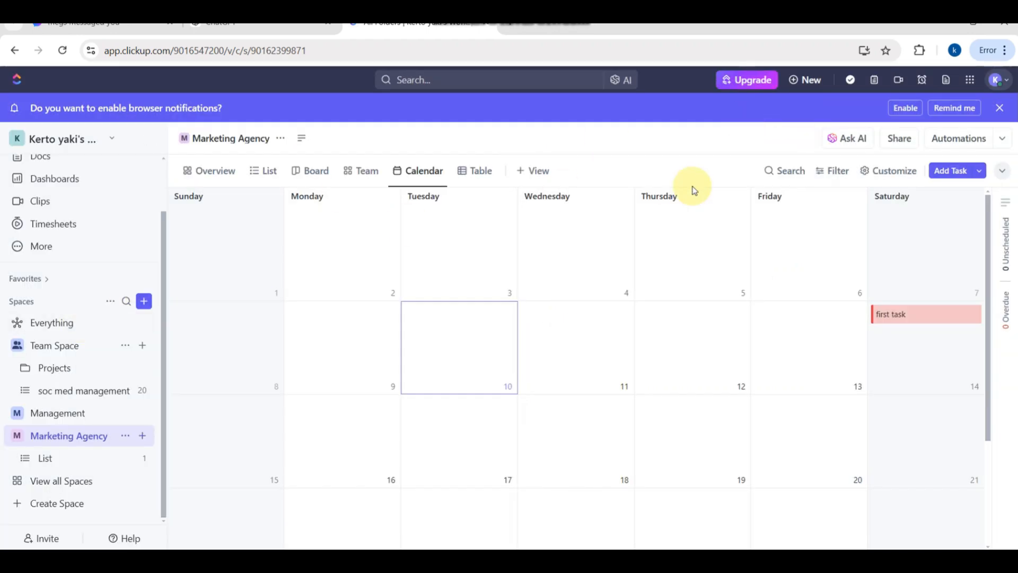
{"action": "scroll", "coordinate": [768, 97], "scroll_direction": "up", "scroll_amount": 5}
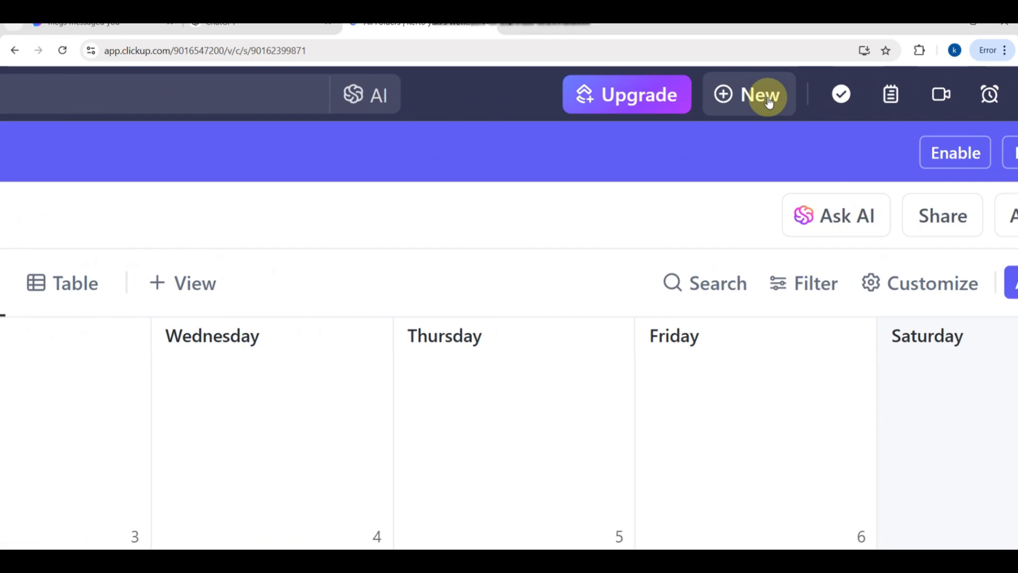
{"action": "scroll", "coordinate": [769, 101], "scroll_direction": "down", "scroll_amount": 5}
{"action": "scroll", "coordinate": [80, 364], "scroll_direction": "up", "scroll_amount": 5}
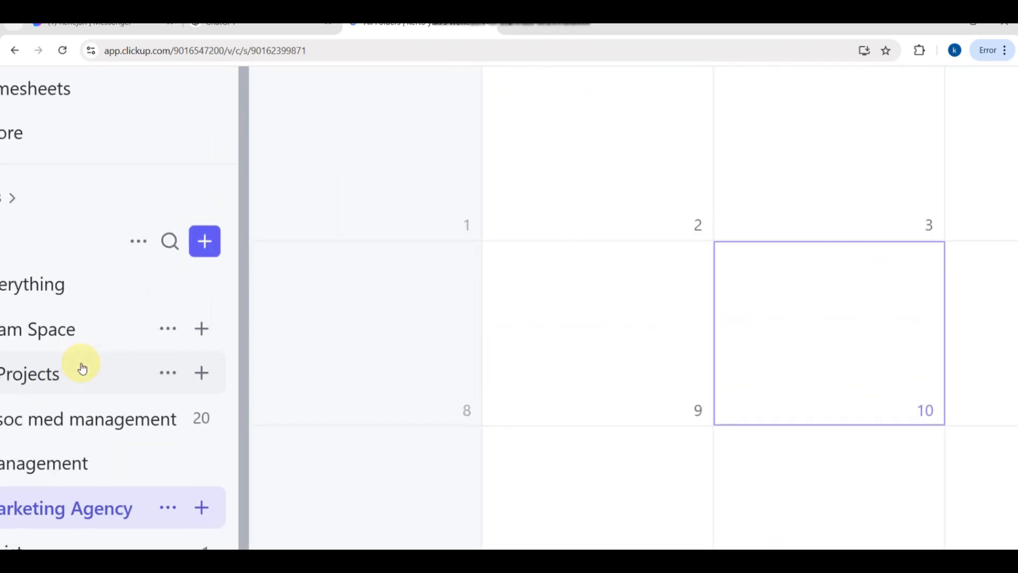
{"action": "scroll", "coordinate": [81, 366], "scroll_direction": "up", "scroll_amount": 5}
{"action": "scroll", "coordinate": [75, 380], "scroll_direction": "down", "scroll_amount": 2}
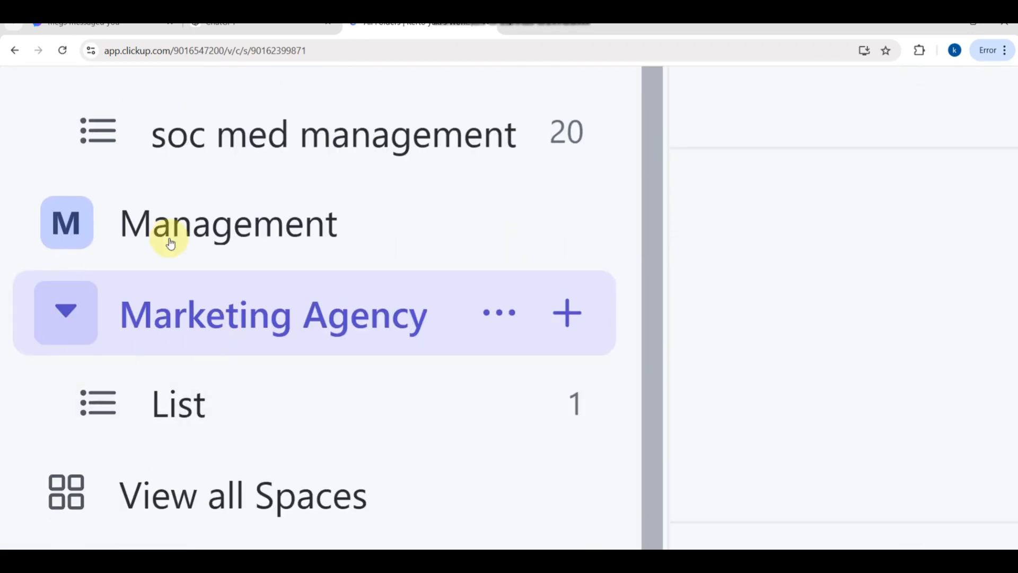